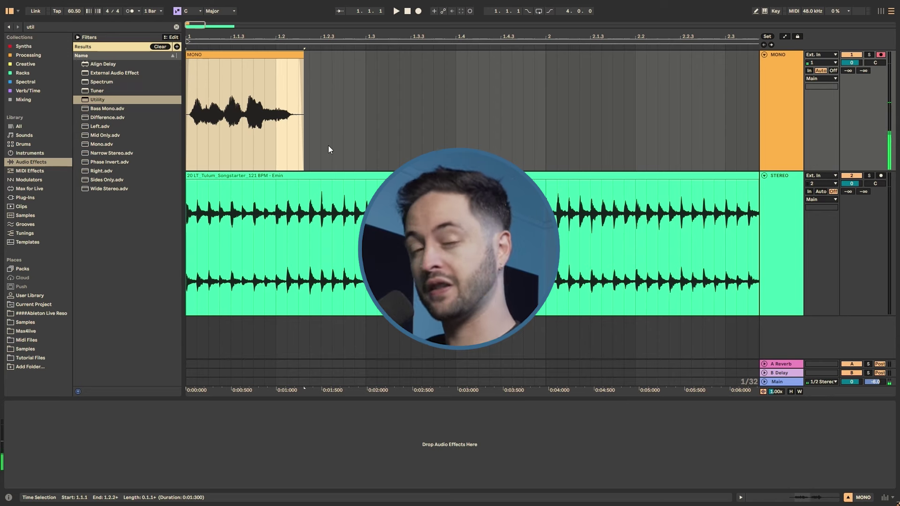
Step: Solo track 2, the STEREO drum loop track
{"action": "right_click", "coordinate": [803, 342]}
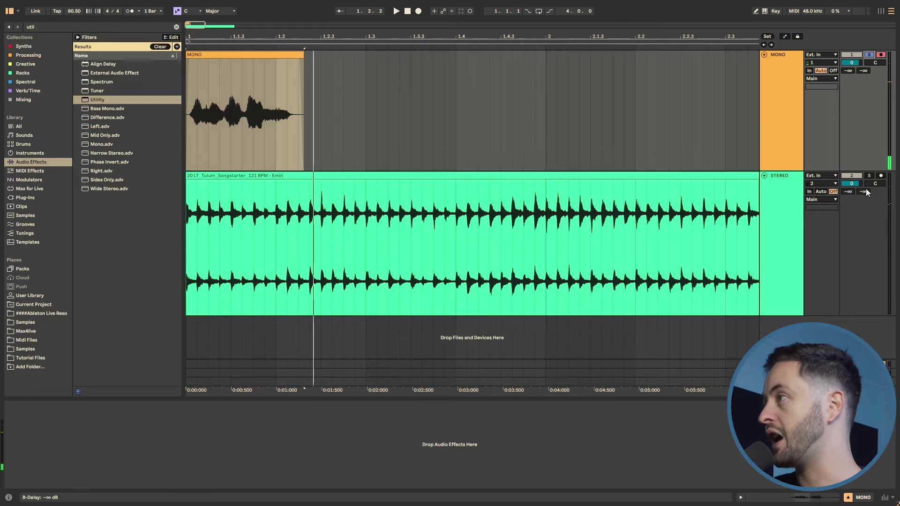
{"action": "left_click", "coordinate": [869, 175]}
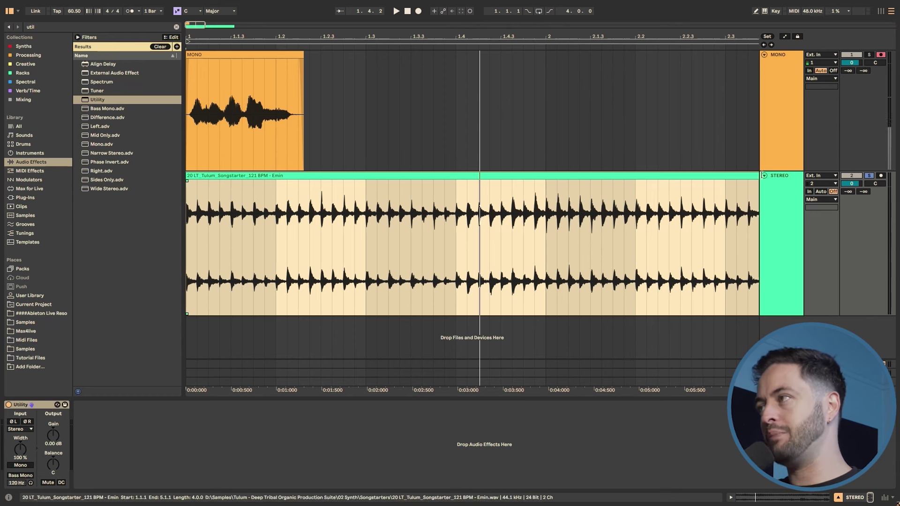
Step: Switch the STEREO track's Utility to Mono and play the drum loop
{"action": "left_click", "coordinate": [791, 201]}
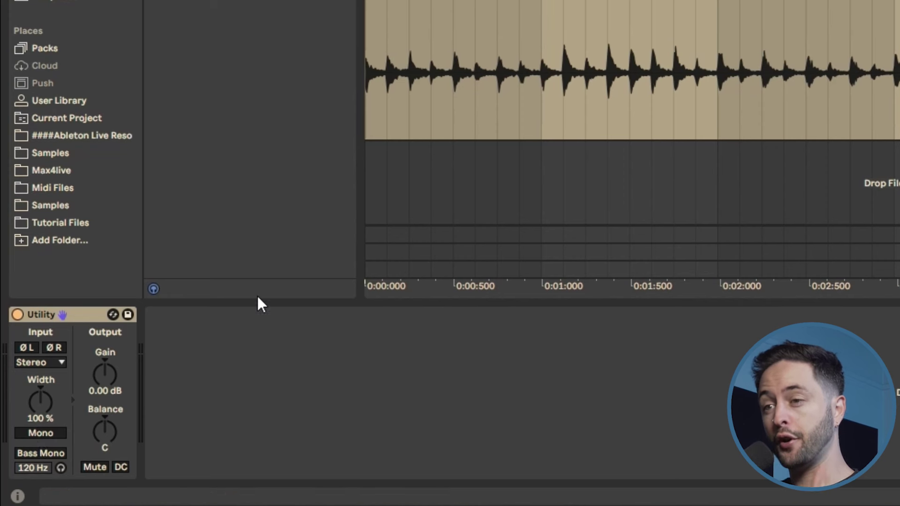
{"action": "left_click", "coordinate": [44, 429]}
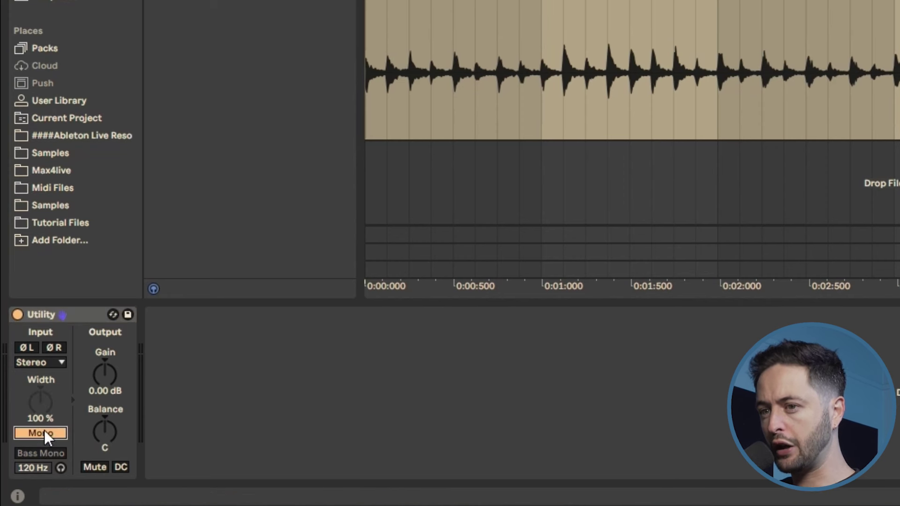
{"action": "left_click", "coordinate": [676, 28]}
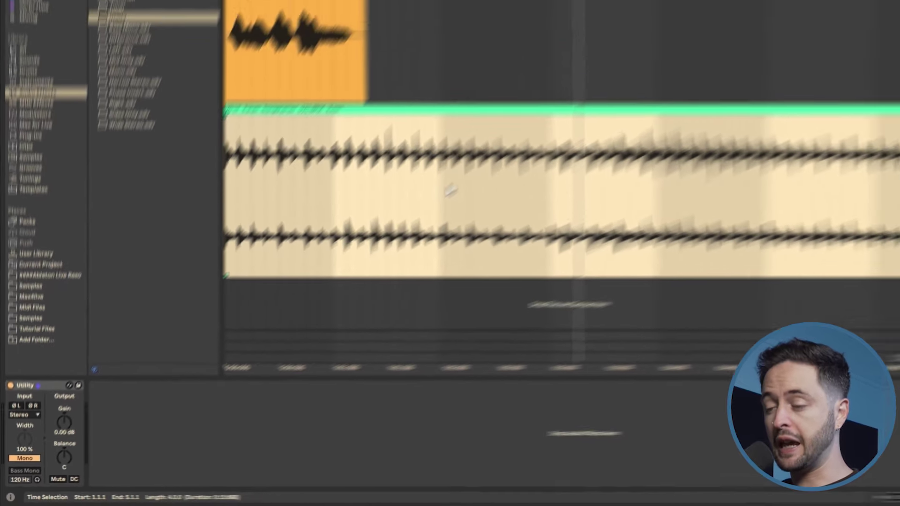
{"action": "key", "text": "space"}
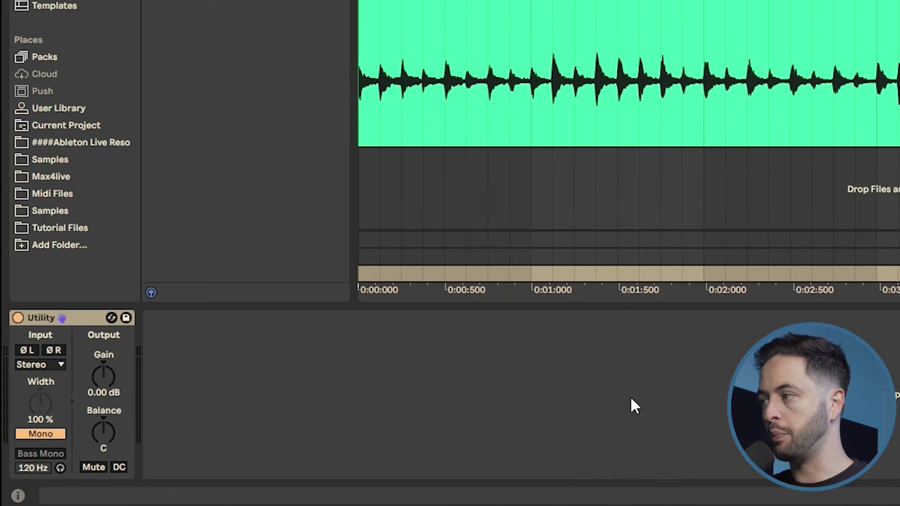
Step: Bypass the Utility to hear the stereo original, then switch it back on
{"action": "left_click", "coordinate": [544, 407]}
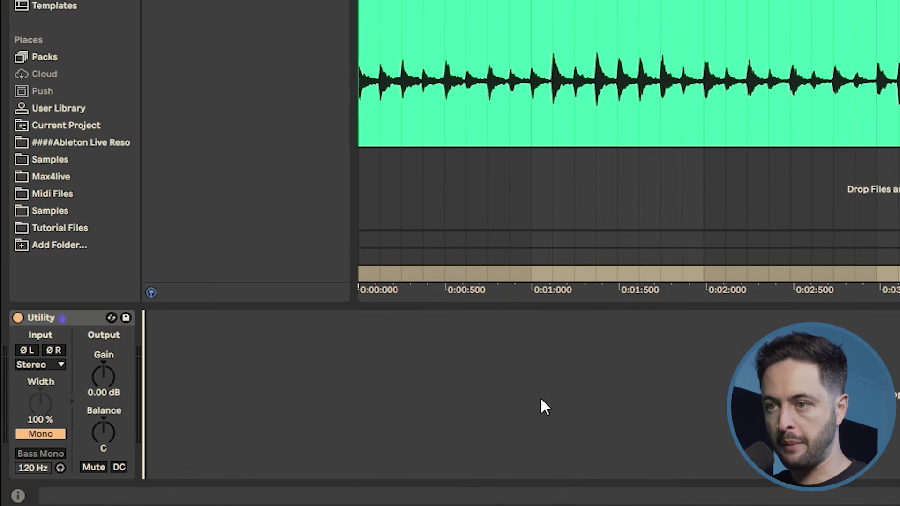
{"action": "left_click", "coordinate": [18, 317]}
{"action": "left_click", "coordinate": [18, 317]}
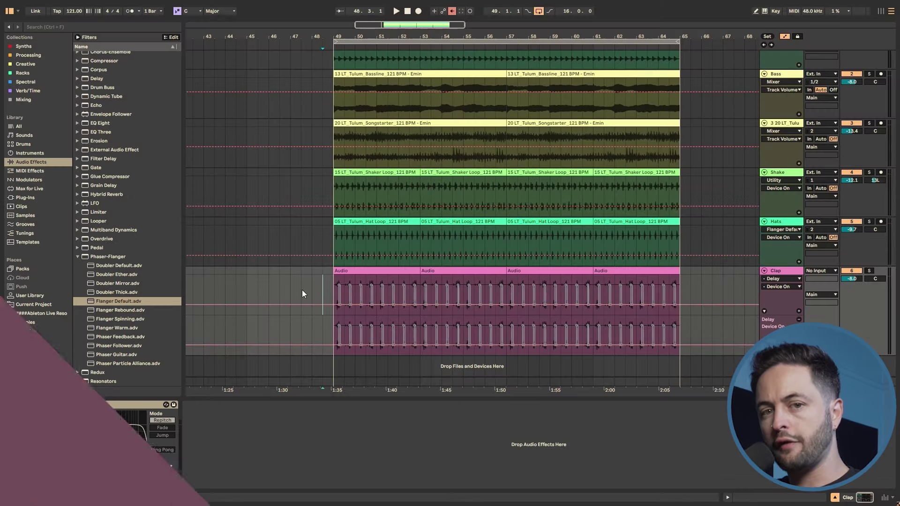
{"action": "left_click", "coordinate": [342, 270]}
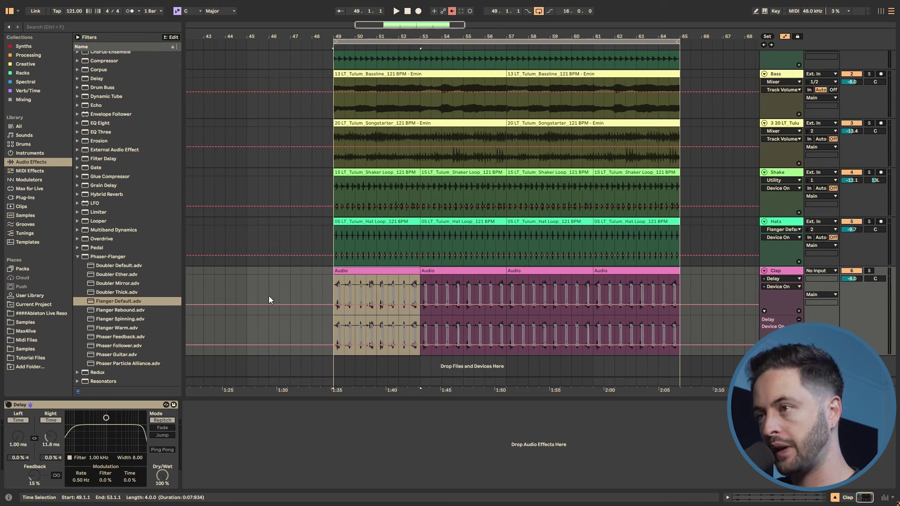
Step: Solo the Clap track and audition it alone from bar 49
{"action": "key", "text": "space"}
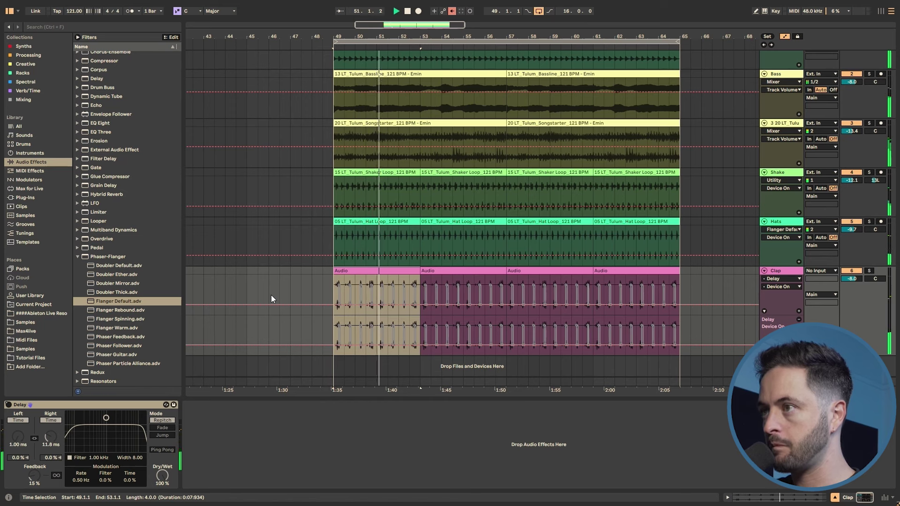
{"action": "left_click", "coordinate": [313, 177]}
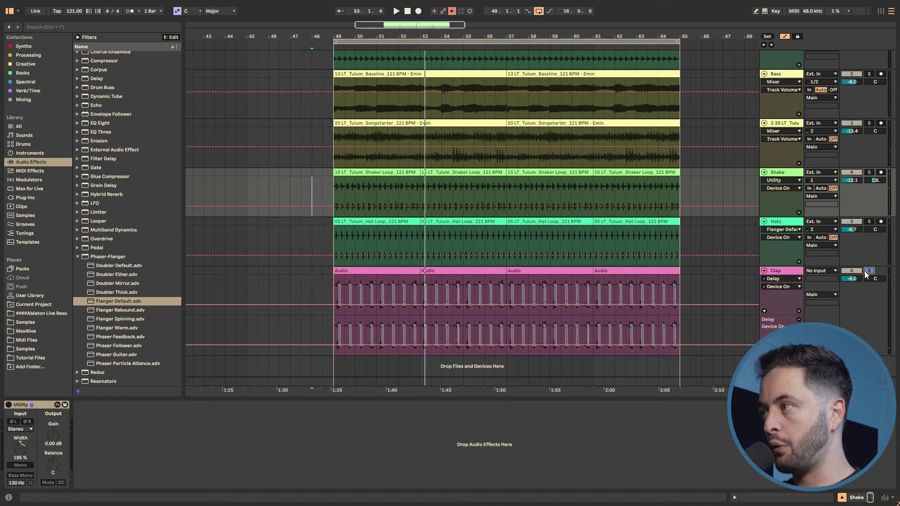
{"action": "left_click", "coordinate": [354, 271]}
{"action": "key", "text": "space"}
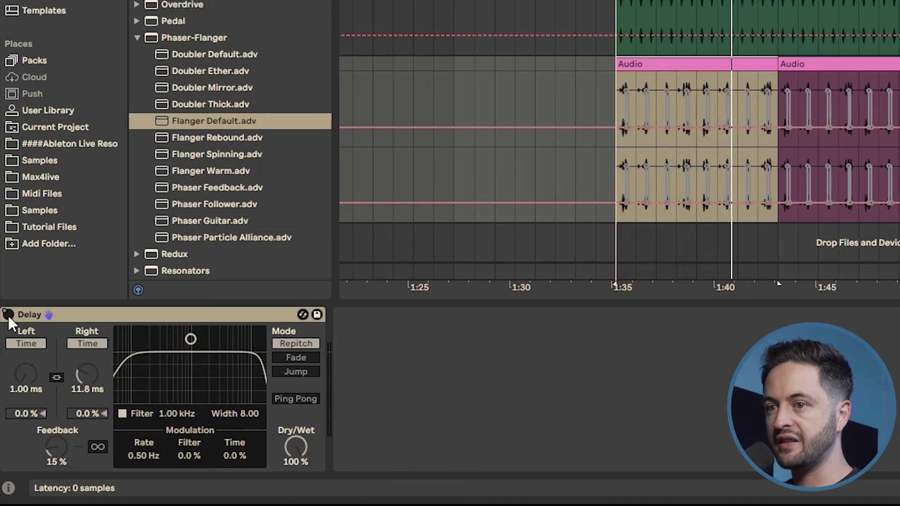
{"action": "right_click", "coordinate": [9, 315]}
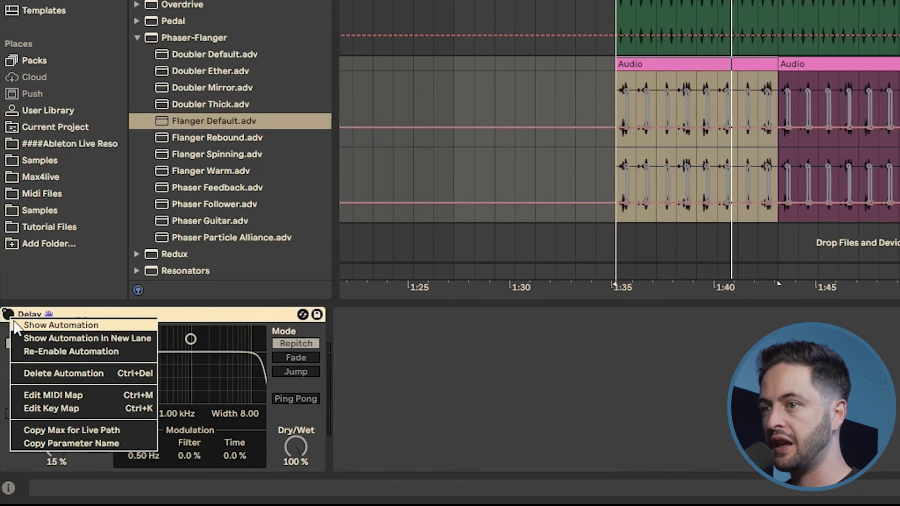
Step: Re-enable the Delay's on/off automation and audition the Clap from the top of bar 49
{"action": "left_click", "coordinate": [21, 351]}
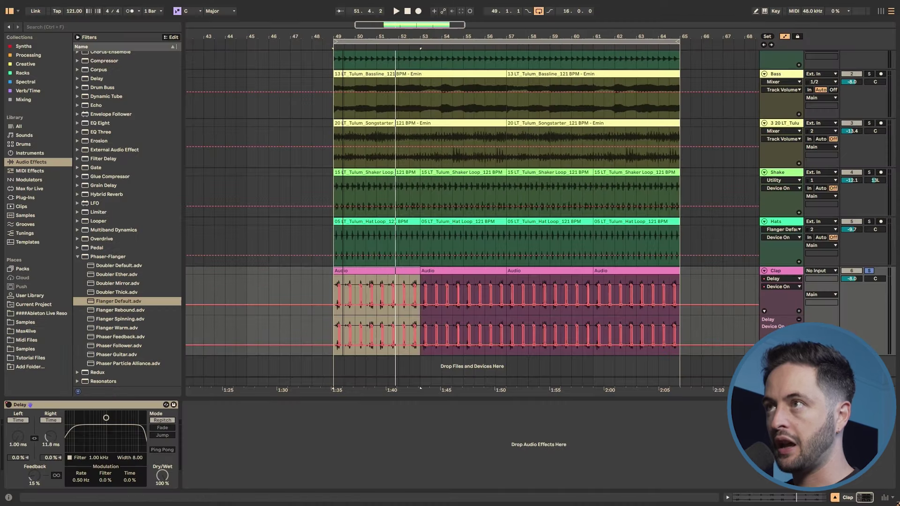
{"action": "scroll", "coordinate": [343, 281], "scroll_direction": "up", "scroll_amount": 5}
{"action": "left_click", "coordinate": [344, 282]}
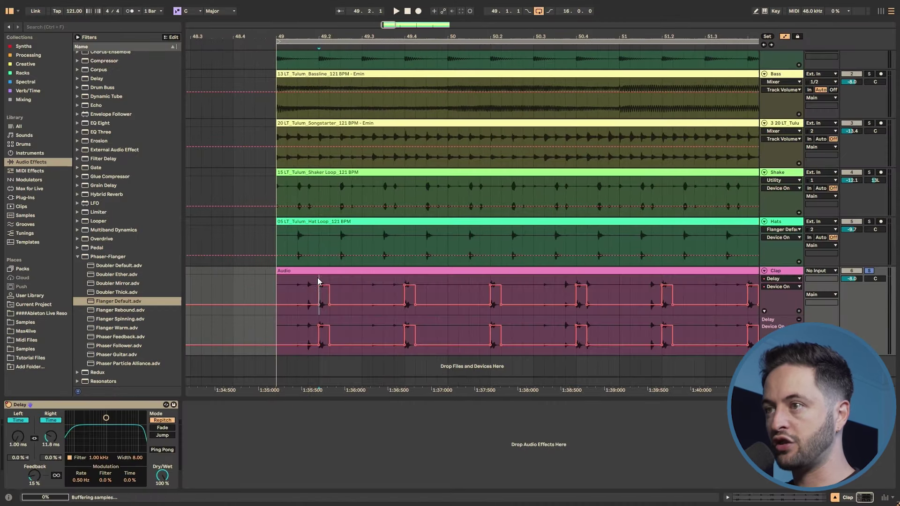
{"action": "left_click_drag", "start_coordinate": [323, 280], "coordinate": [335, 282]}
{"action": "left_click", "coordinate": [297, 291]}
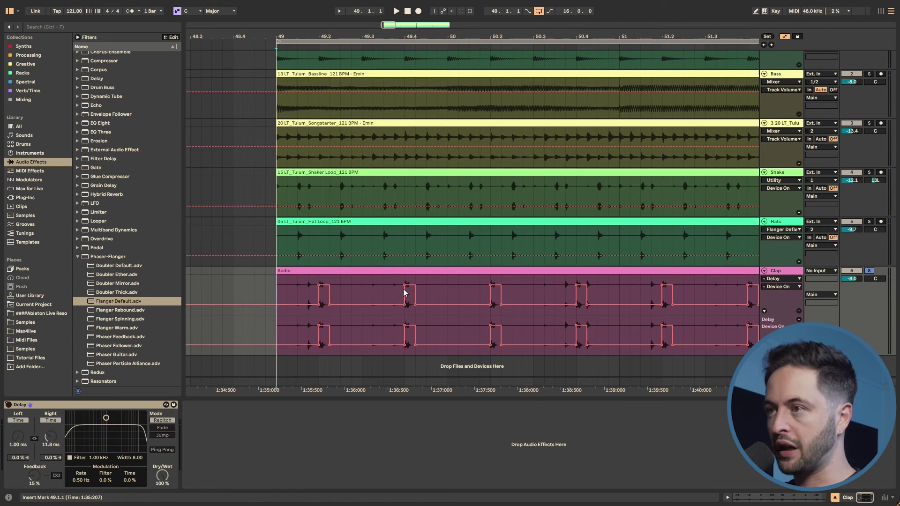
{"action": "key", "text": "space"}
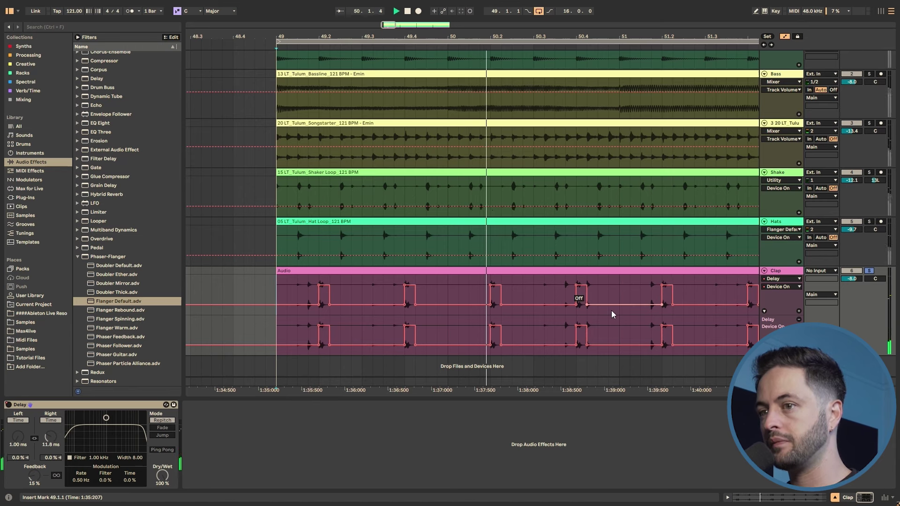
{"action": "key", "text": "space"}
Step: Override the Delay on/off, then re-enable its automation and replay from bar 49
{"action": "left_click", "coordinate": [7, 405]}
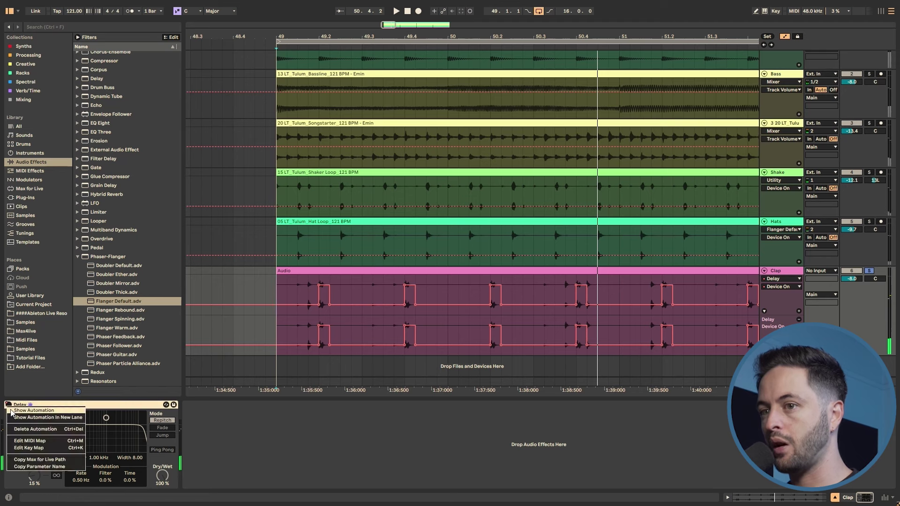
{"action": "left_click", "coordinate": [7, 405]}
{"action": "key", "text": "space"}
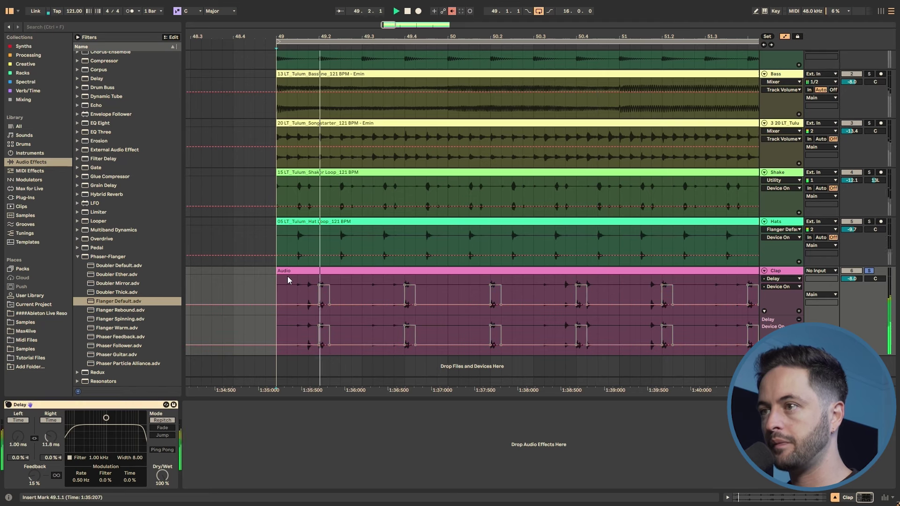
{"action": "right_click", "coordinate": [10, 409]}
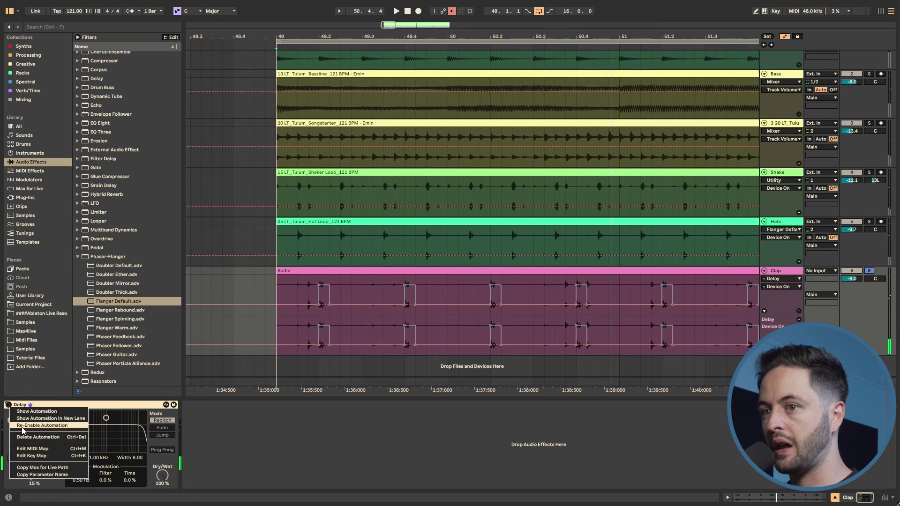
{"action": "left_click", "coordinate": [24, 427]}
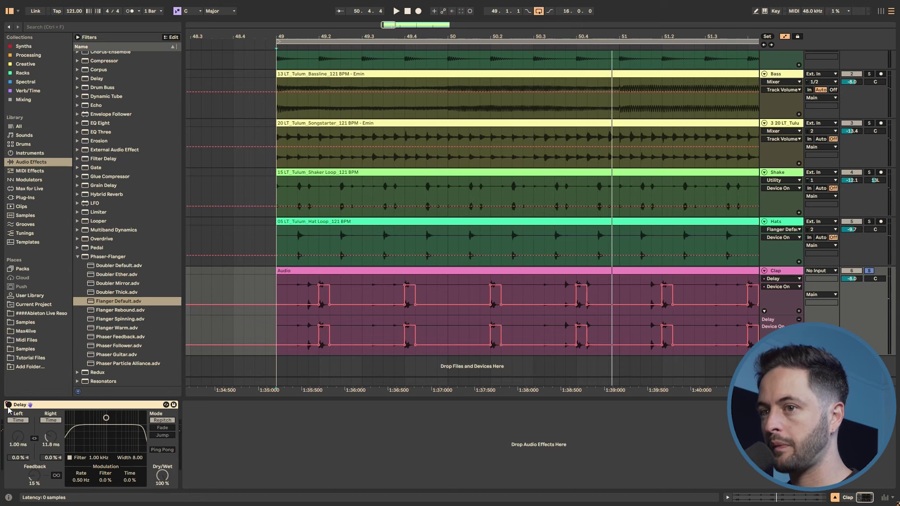
{"action": "key", "text": "space"}
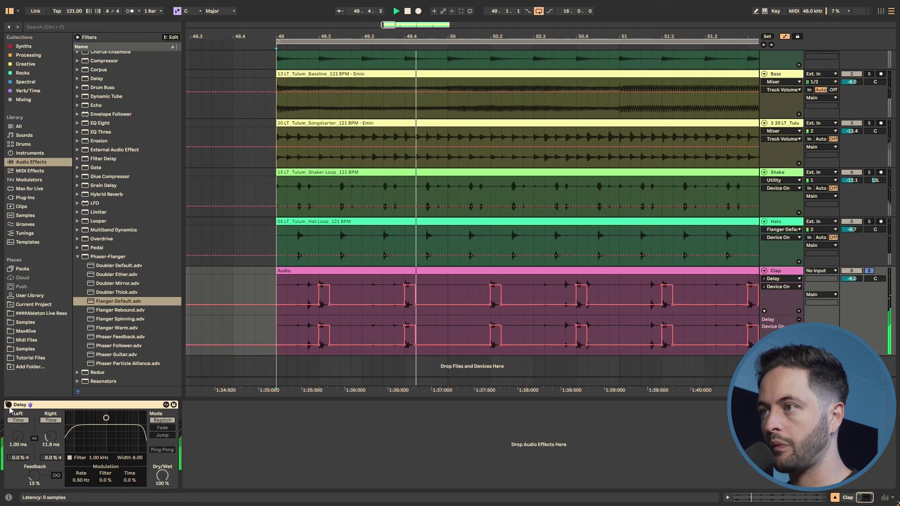
Step: Unsolo Clap, show bars 42–64, and override then re-enable the Delay automation again
{"action": "left_click", "coordinate": [871, 272]}
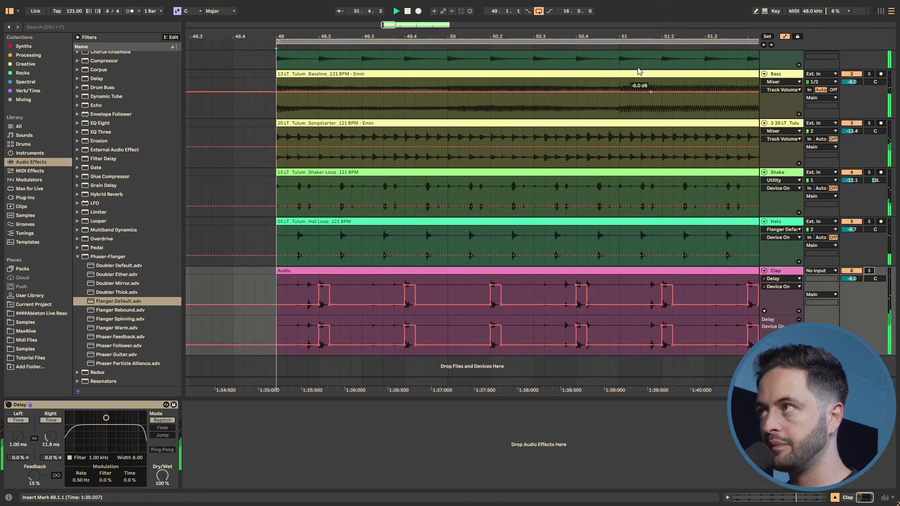
{"action": "left_click_drag", "start_coordinate": [417, 41], "coordinate": [417, 34]}
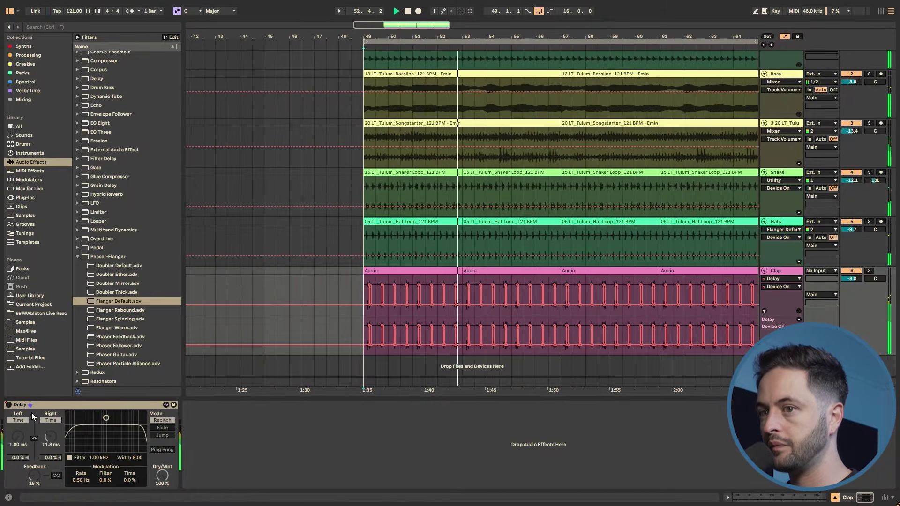
{"action": "left_click", "coordinate": [8, 405]}
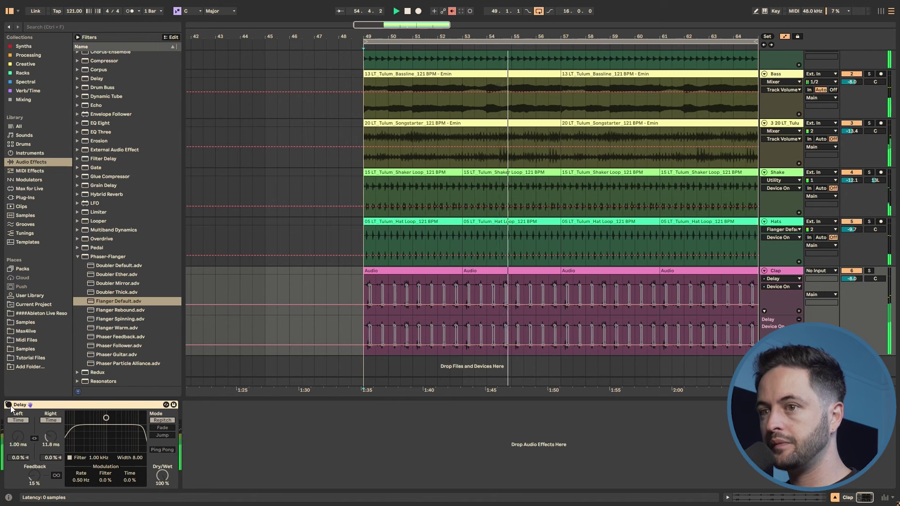
{"action": "right_click", "coordinate": [9, 406]}
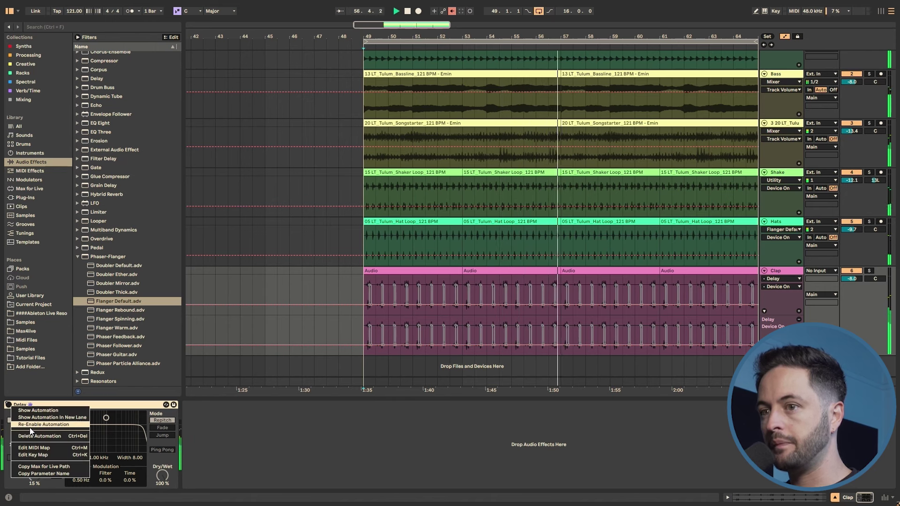
{"action": "left_click", "coordinate": [29, 427]}
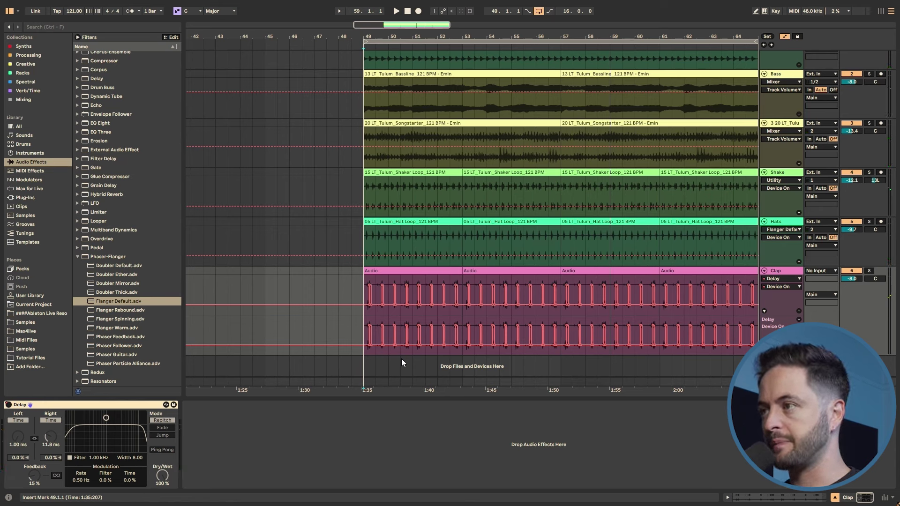
{"action": "left_click", "coordinate": [438, 230]}
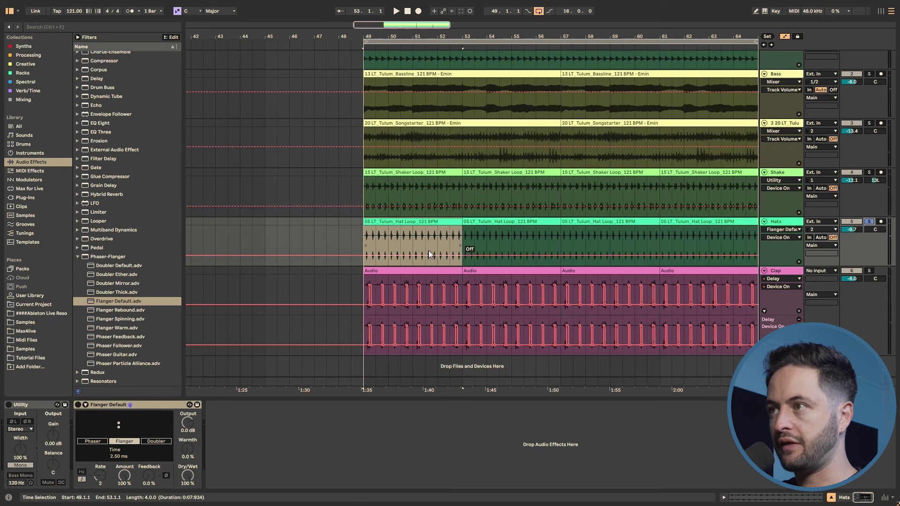
Step: Switch on the Hats track's Flanger Default, try Phaser mode, and return to Flanger
{"action": "key", "text": "space"}
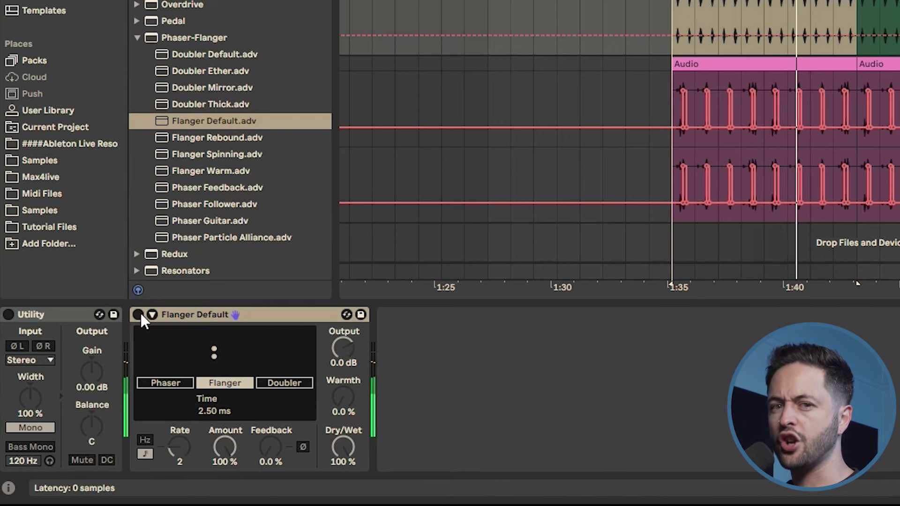
{"action": "left_click", "coordinate": [139, 313]}
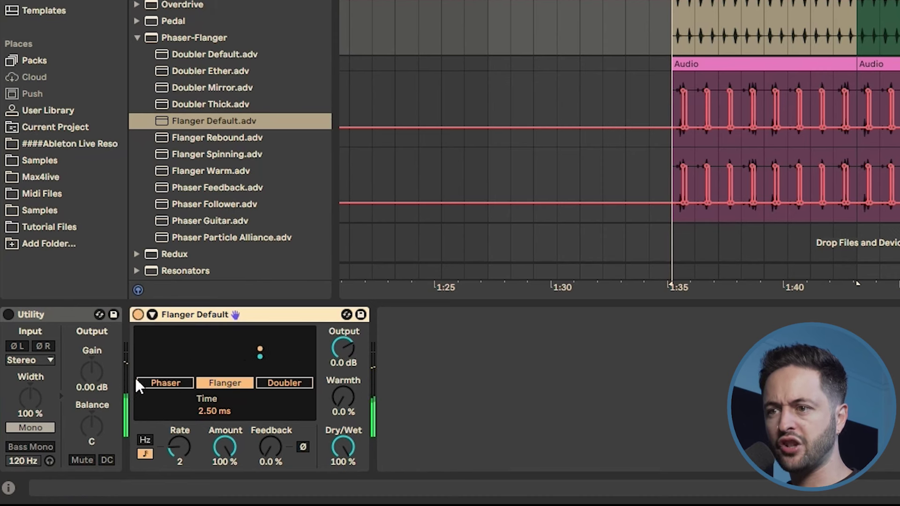
{"action": "left_click", "coordinate": [170, 382]}
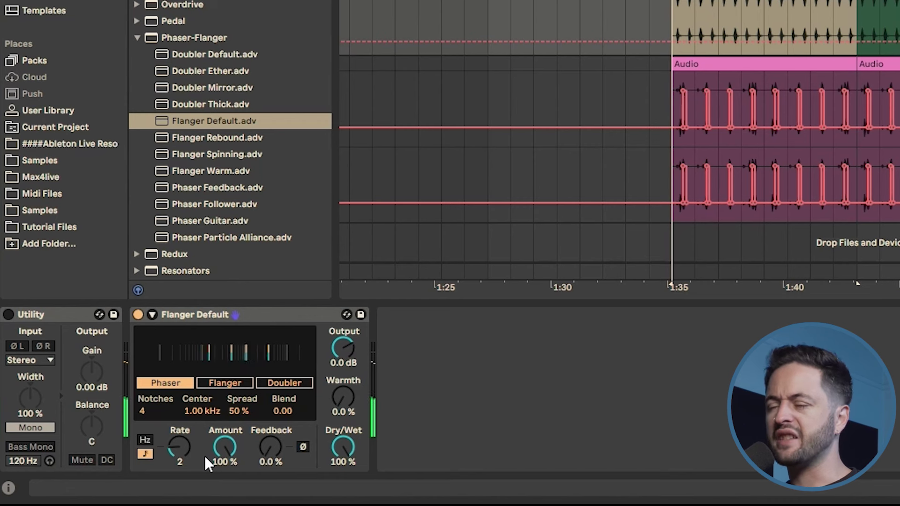
{"action": "left_click", "coordinate": [241, 384]}
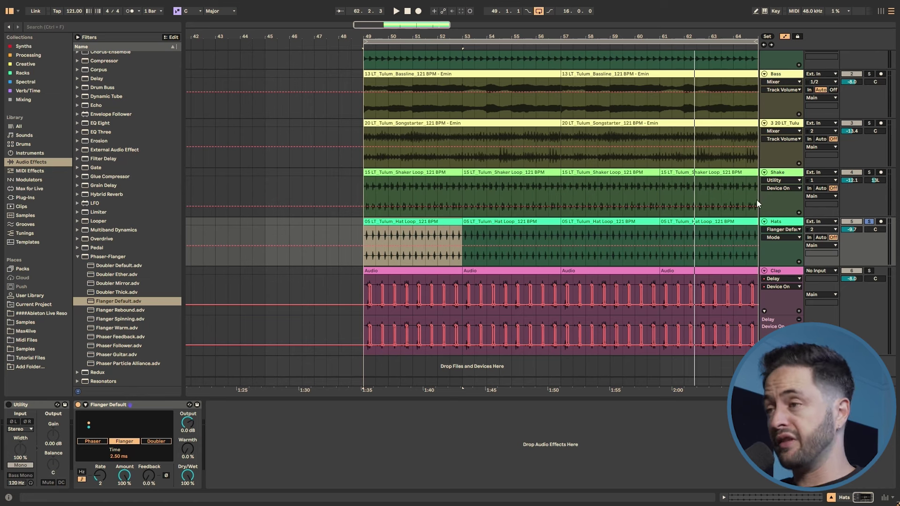
Step: Unsolo Hats, compare the flanger bypassed versus on, and lower its Dry/Wet to 40%
{"action": "left_click", "coordinate": [870, 222]}
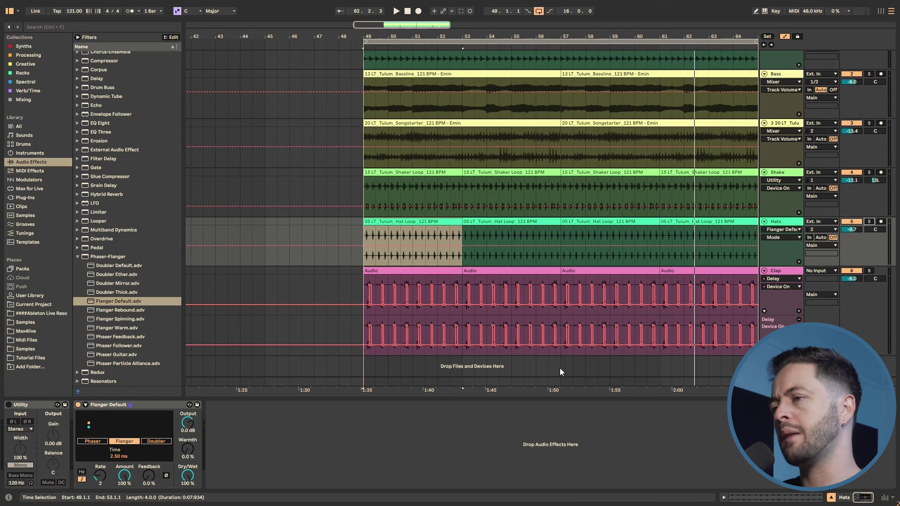
{"action": "left_click", "coordinate": [782, 271]}
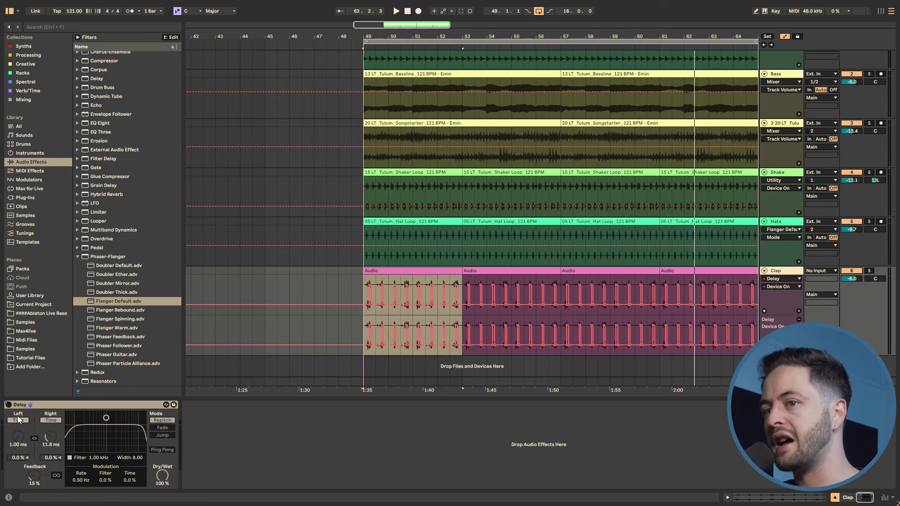
{"action": "left_click", "coordinate": [788, 224]}
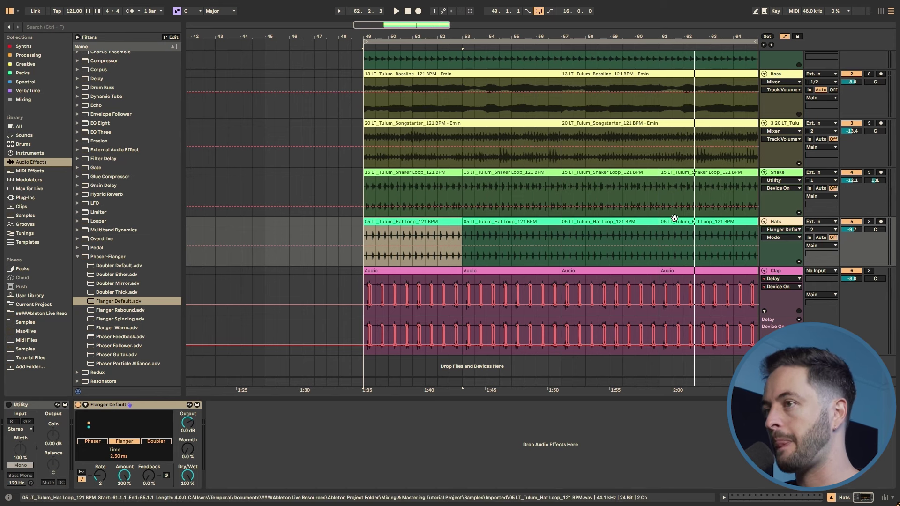
{"action": "key", "text": "space"}
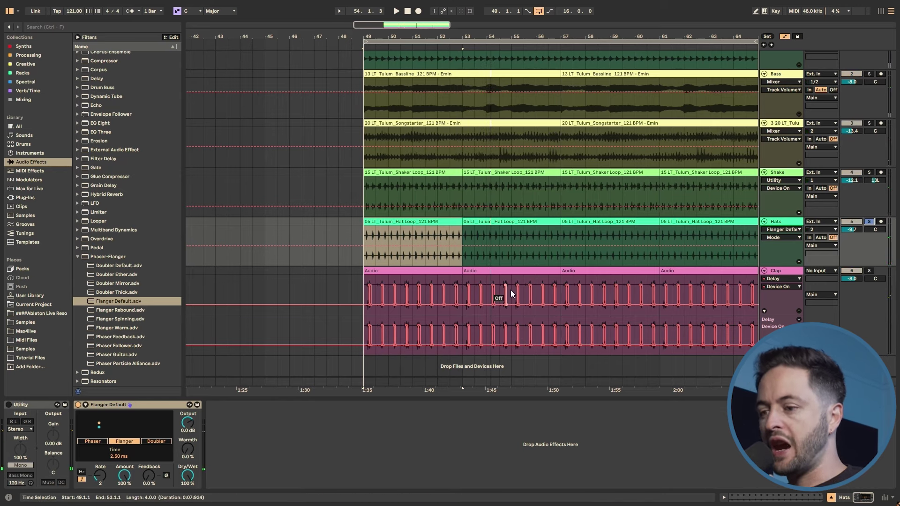
{"action": "left_click", "coordinate": [78, 405]}
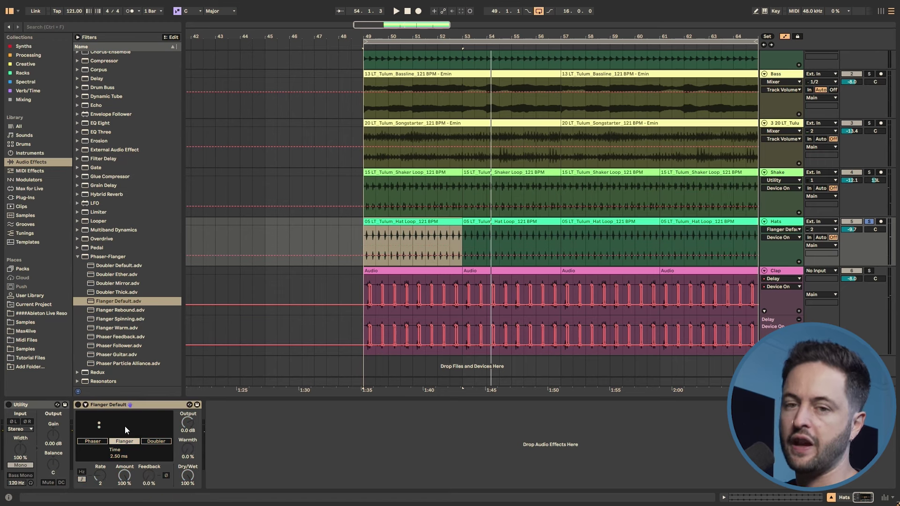
{"action": "key", "text": "space"}
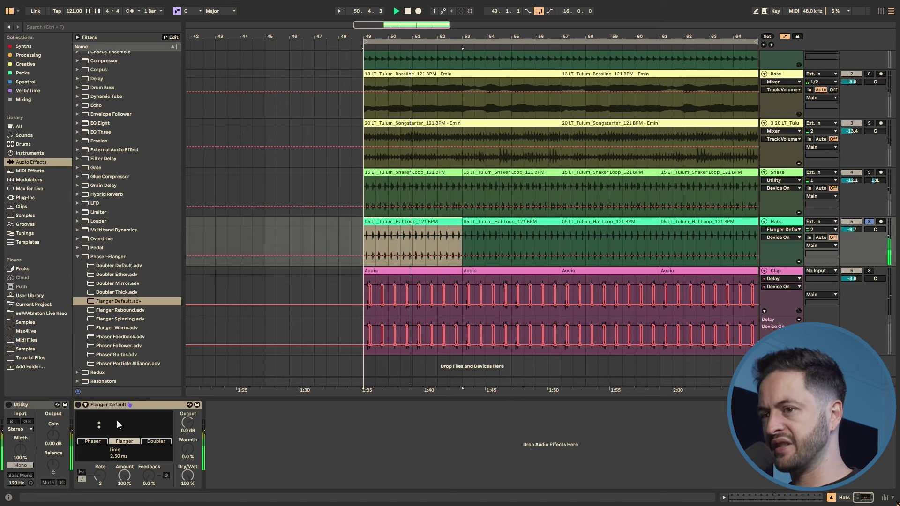
{"action": "left_click", "coordinate": [78, 405]}
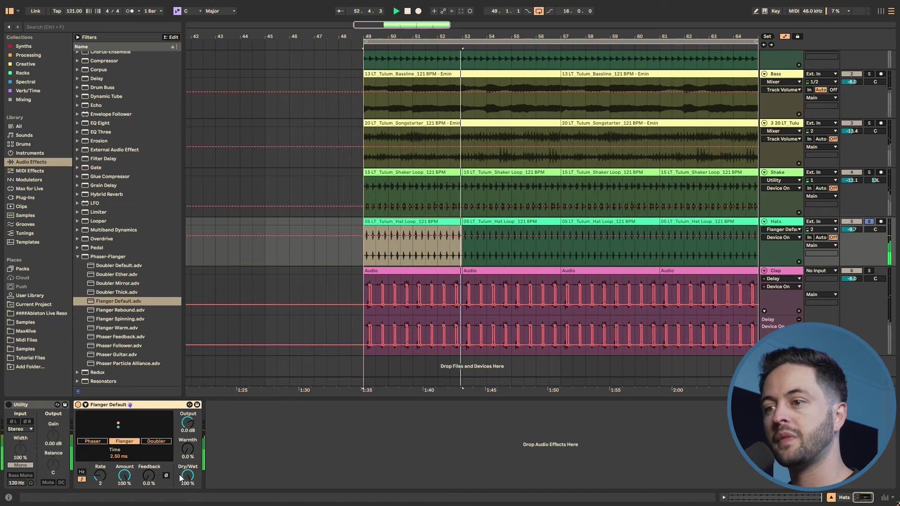
{"action": "left_click_drag", "start_coordinate": [185, 476], "coordinate": [188, 476]}
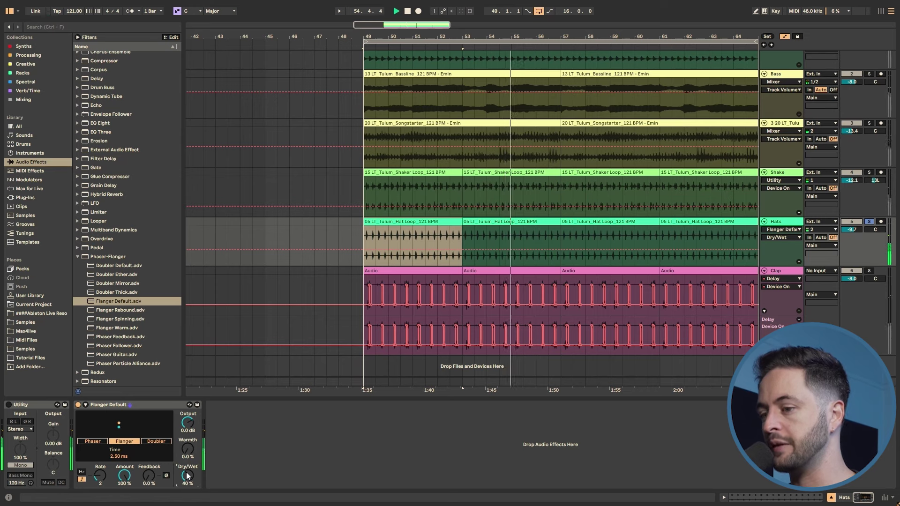
Step: Raise the Hats flanger Rate from 2 to 4 and stop playback
{"action": "left_click_drag", "start_coordinate": [100, 476], "coordinate": [100, 471]}
{"action": "key", "text": "space"}
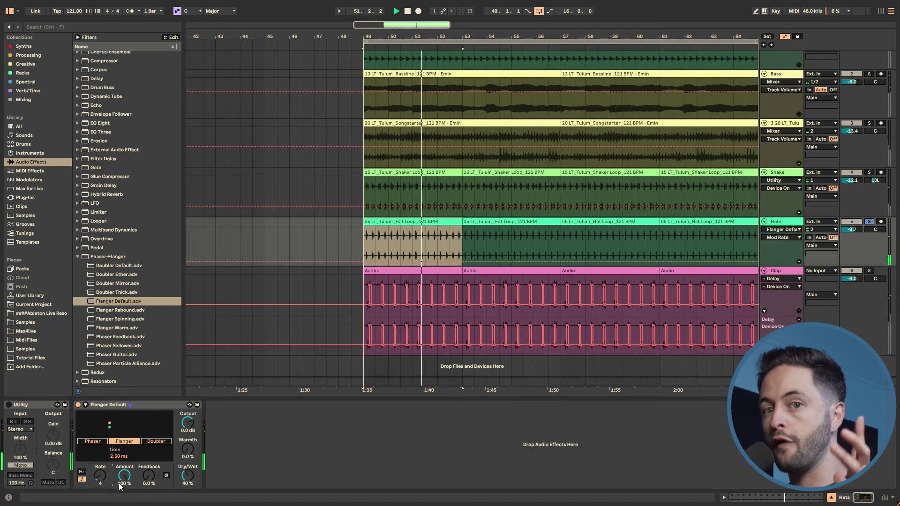
{"action": "key", "text": "space"}
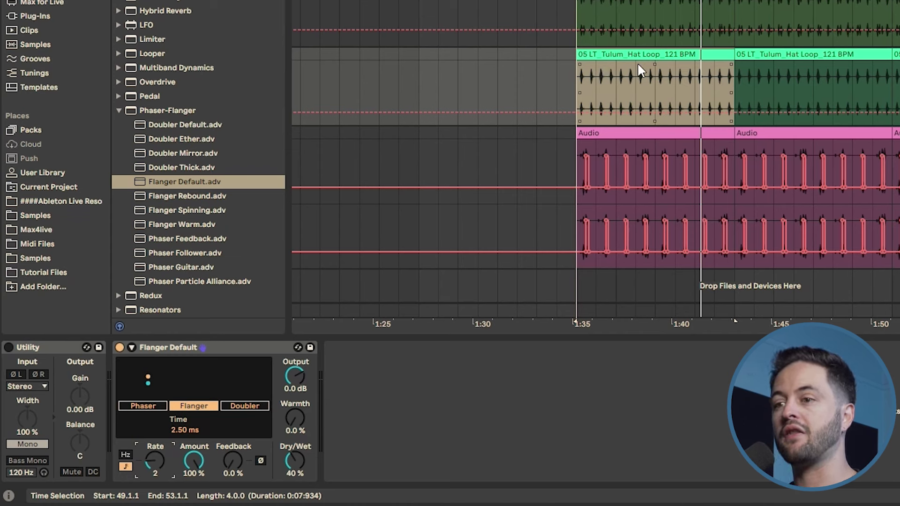
{"action": "left_click_drag", "start_coordinate": [152, 461], "coordinate": [152, 452]}
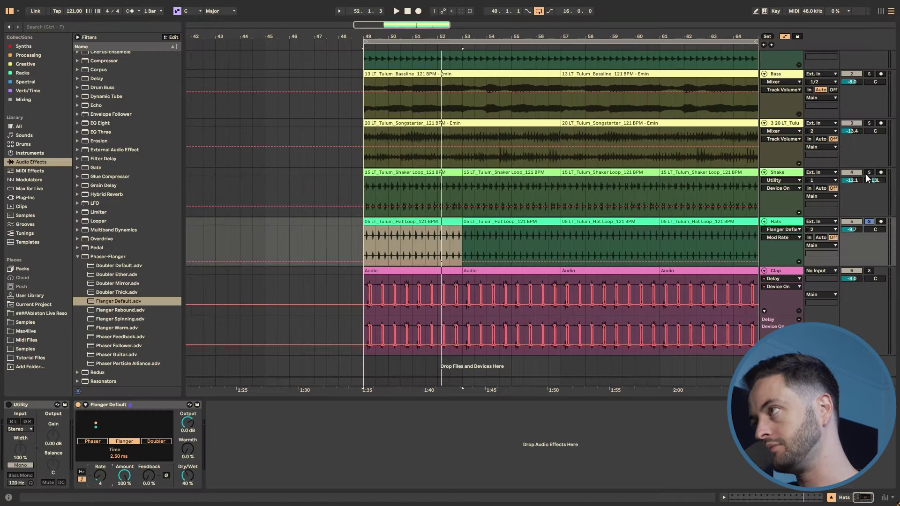
{"action": "left_click", "coordinate": [866, 174]}
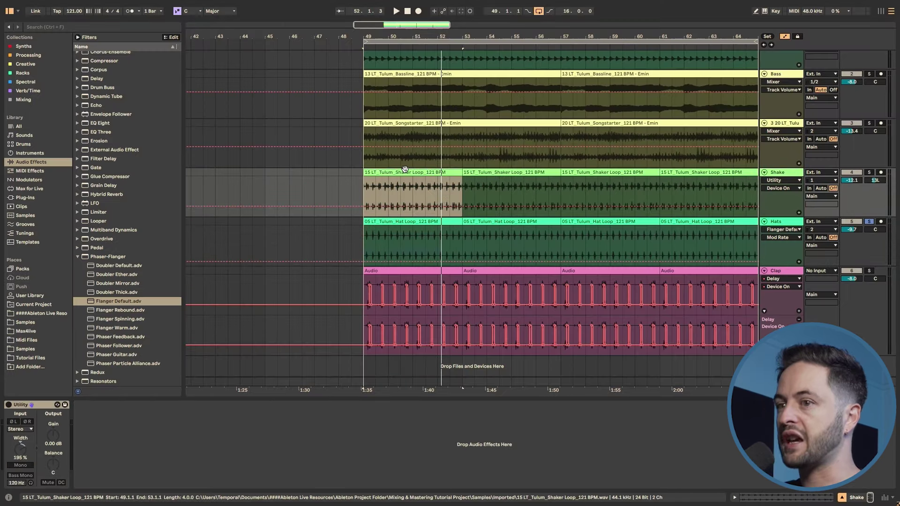
Step: Solo Shake, play from bar 49, enable its 195%-width Utility, then unsolo it
{"action": "left_click", "coordinate": [869, 172]}
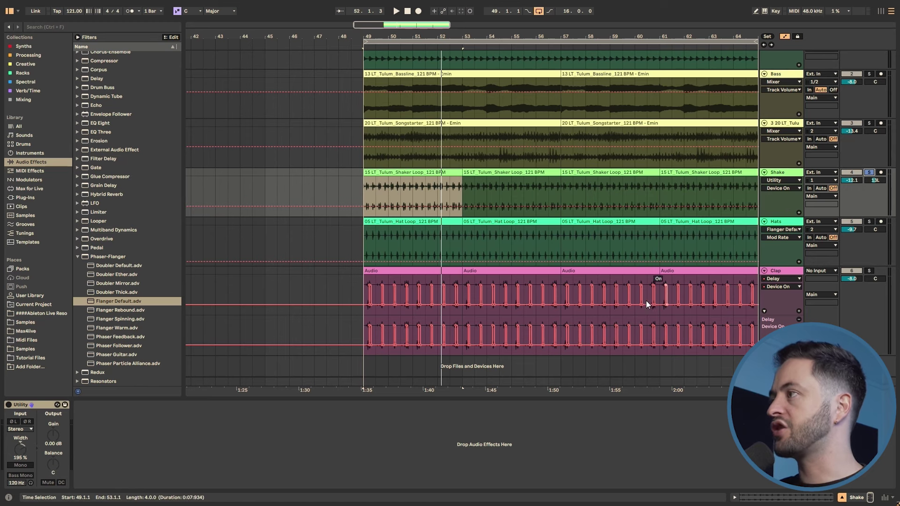
{"action": "key", "text": "space"}
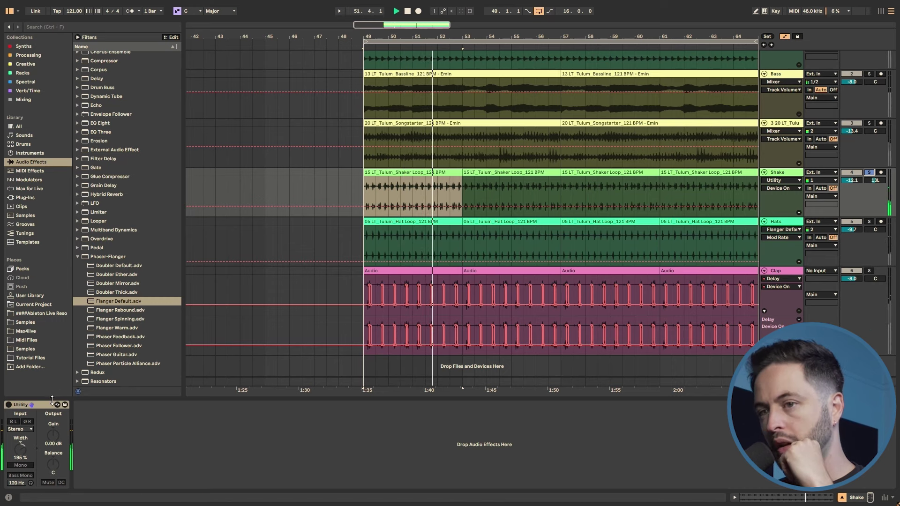
{"action": "left_click", "coordinate": [8, 405]}
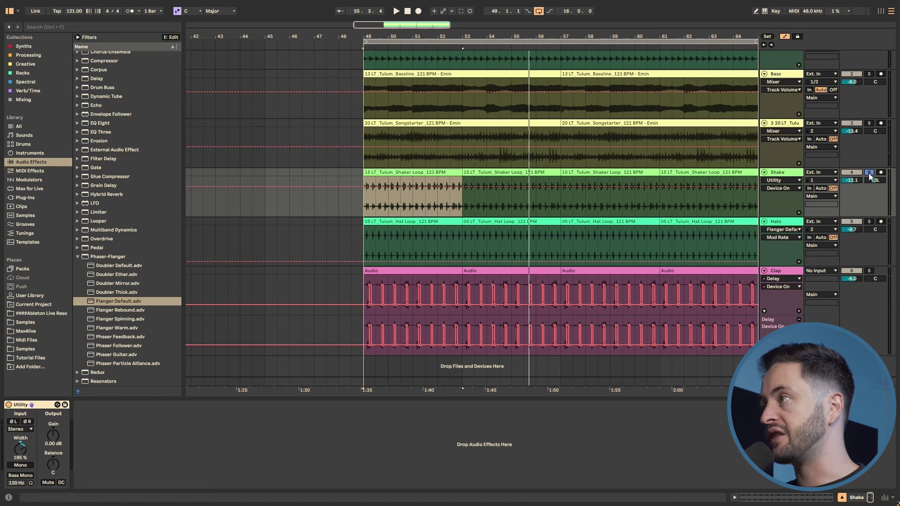
{"action": "left_click", "coordinate": [870, 173]}
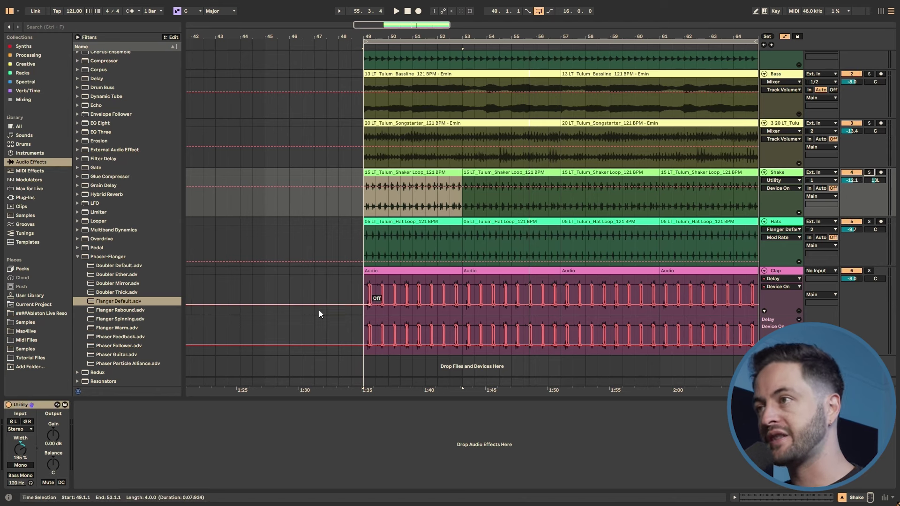
Step: Move the selection to the Hats track and play the first Hat Loop clip
{"action": "key", "text": "Down"}
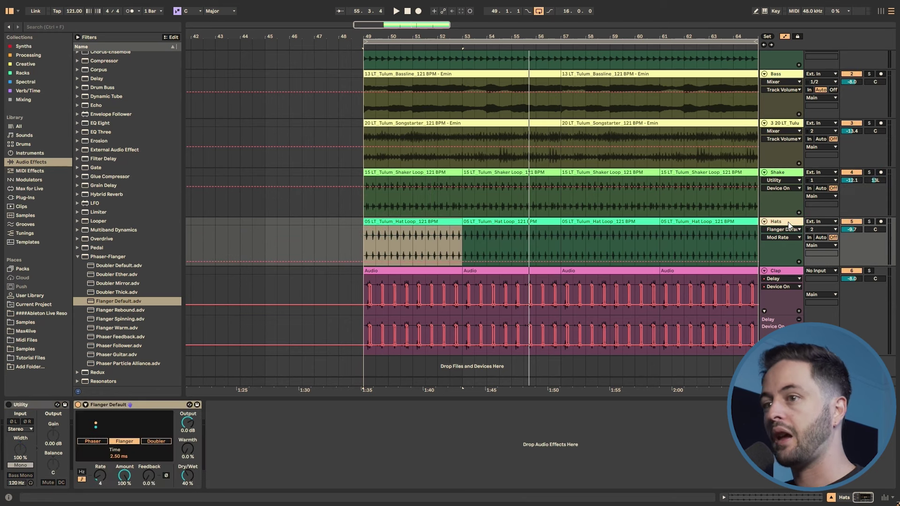
{"action": "left_click", "coordinate": [384, 226]}
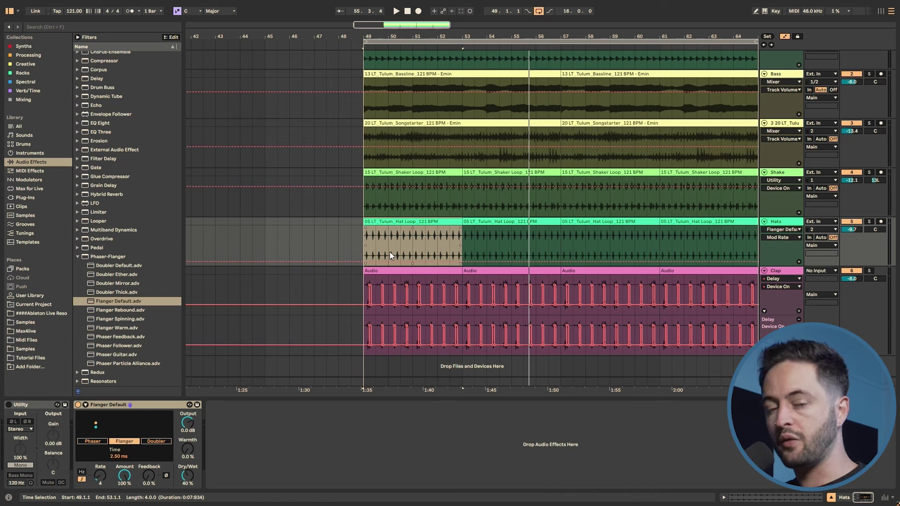
{"action": "key", "text": "space"}
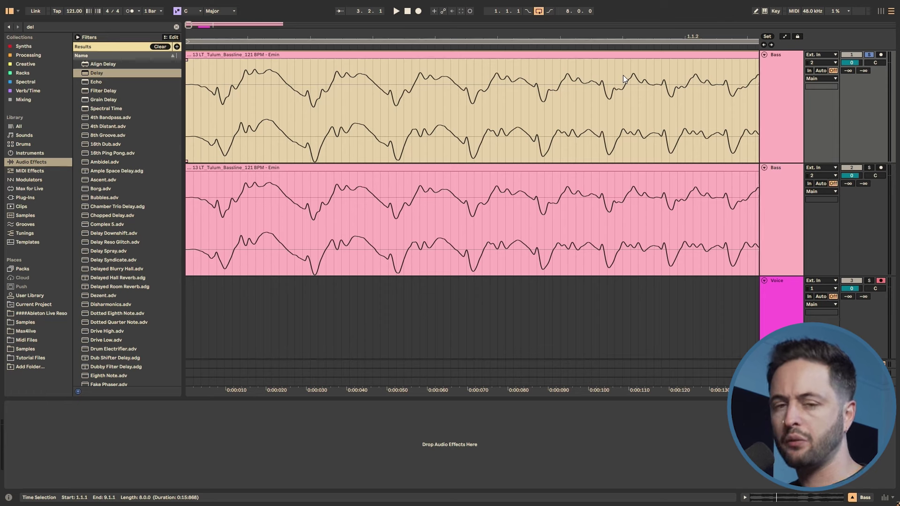
Step: Play the two Bass clips and zoom in on their waveforms
{"action": "key", "text": "space"}
{"action": "key", "text": "minus"}
{"action": "key", "text": "minus"}
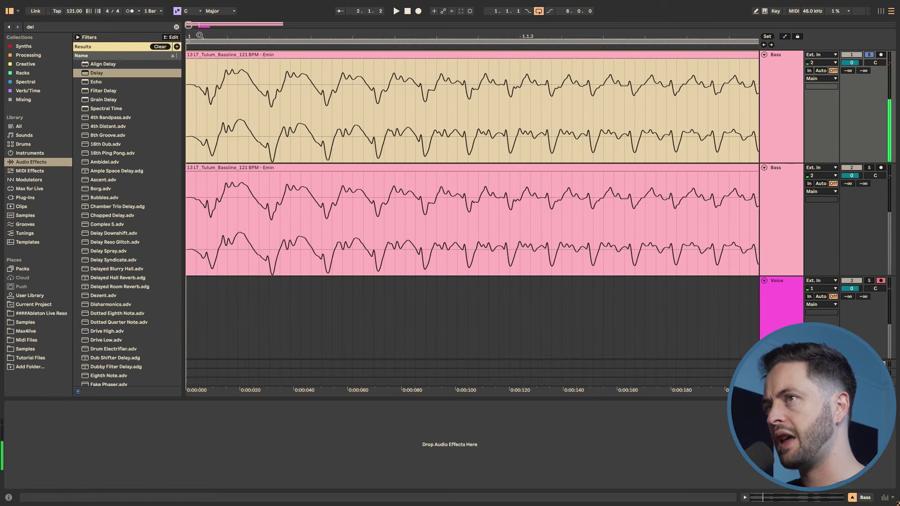
{"action": "key", "text": "plus"}
{"action": "key", "text": "plus"}
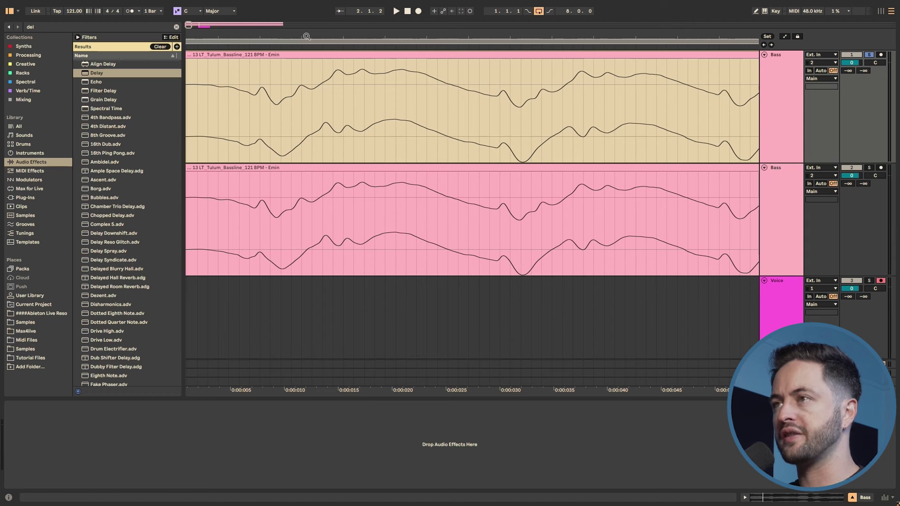
Step: Zoom out and select the top Bass clip spanning 1.1.1 to 9.1.1
{"action": "left_click_drag", "start_coordinate": [295, 42], "coordinate": [294, 70]}
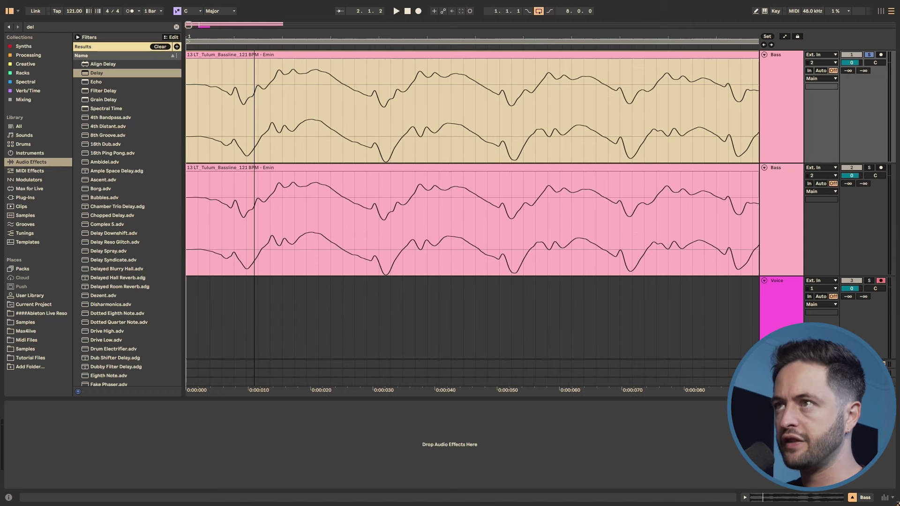
{"action": "left_click", "coordinate": [197, 133]}
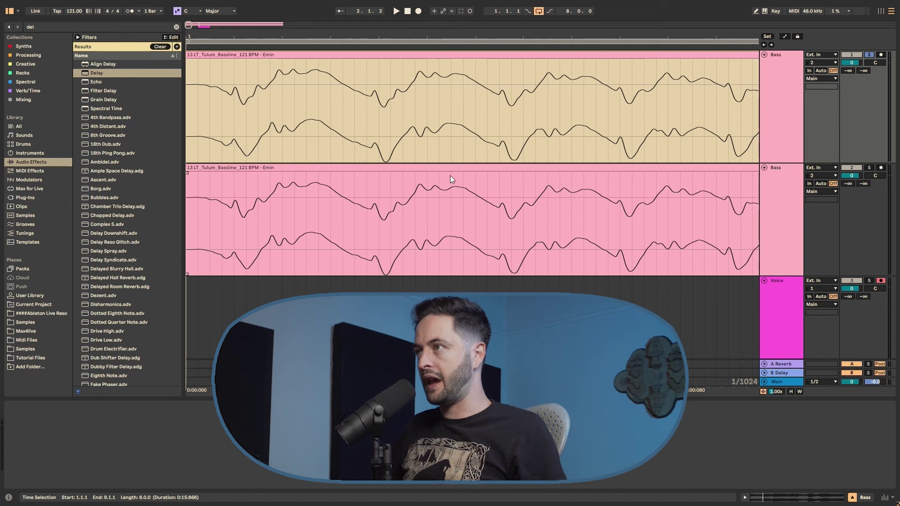
Step: Freeze and flatten the second Bass track, rendering its bassline into an audio clip
{"action": "left_click", "coordinate": [584, 176]}
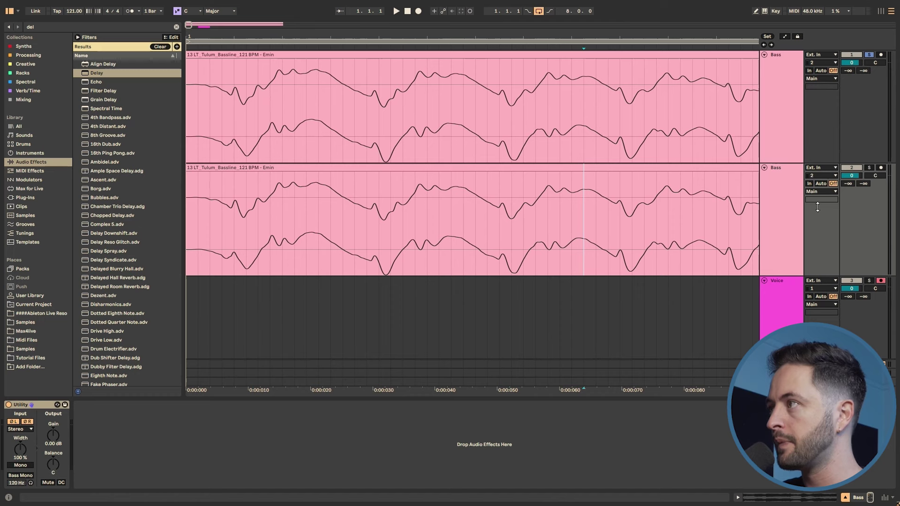
{"action": "right_click", "coordinate": [790, 208]}
{"action": "left_click", "coordinate": [725, 254]}
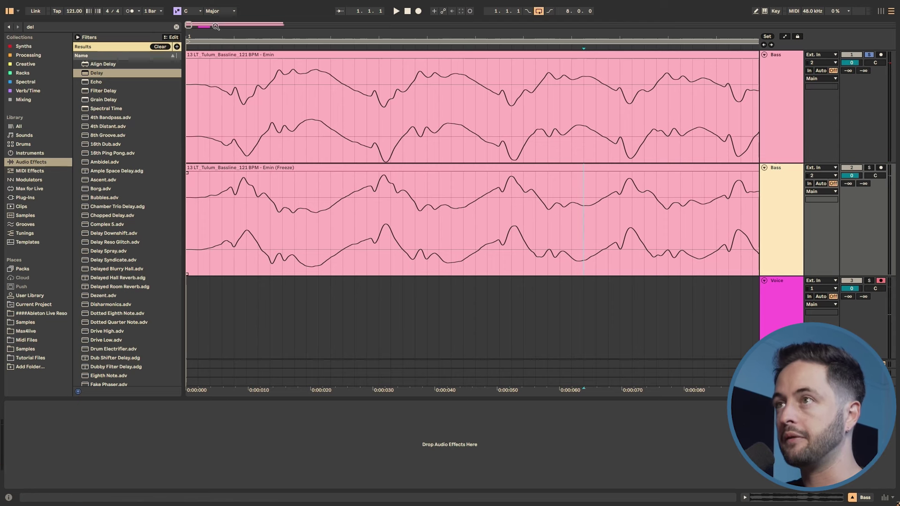
Step: Zoom the arrangement to bars 1–3 showing both Bass clips and Audio 2, then select the top Bass clip
{"action": "left_click_drag", "start_coordinate": [584, 42], "coordinate": [280, 140]}
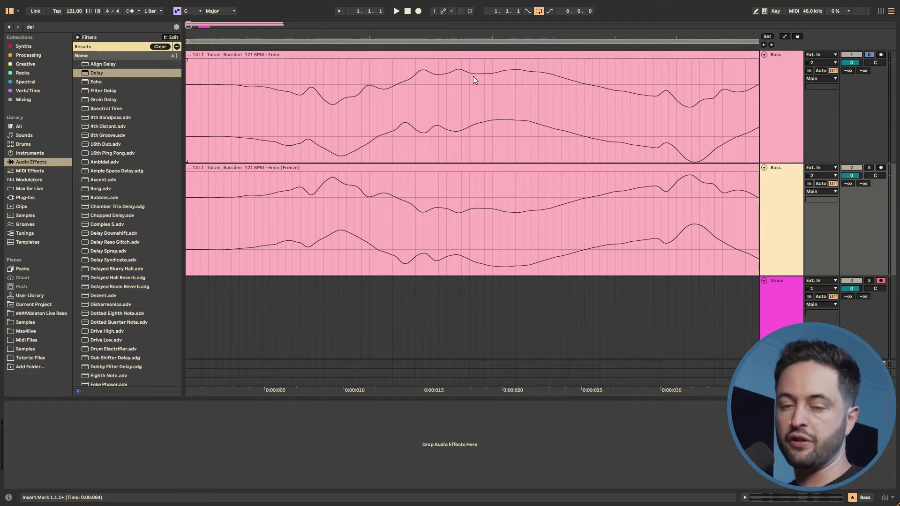
{"action": "mouse_move", "coordinate": [490, 39]}
{"action": "left_mouse_down"}
{"action": "mouse_move", "coordinate": [490, 122]}
{"action": "mouse_move", "coordinate": [490, 42]}
{"action": "left_mouse_up"}
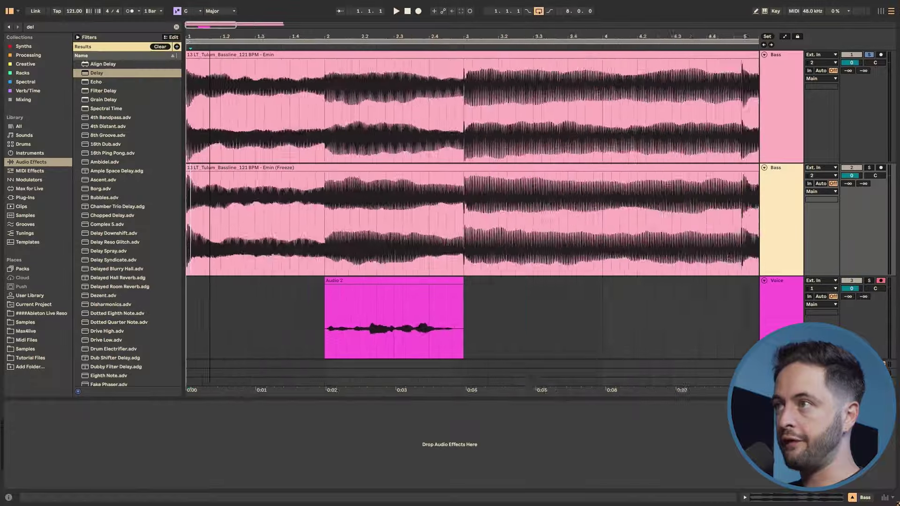
{"action": "left_click_drag", "start_coordinate": [674, 36], "coordinate": [197, 37]}
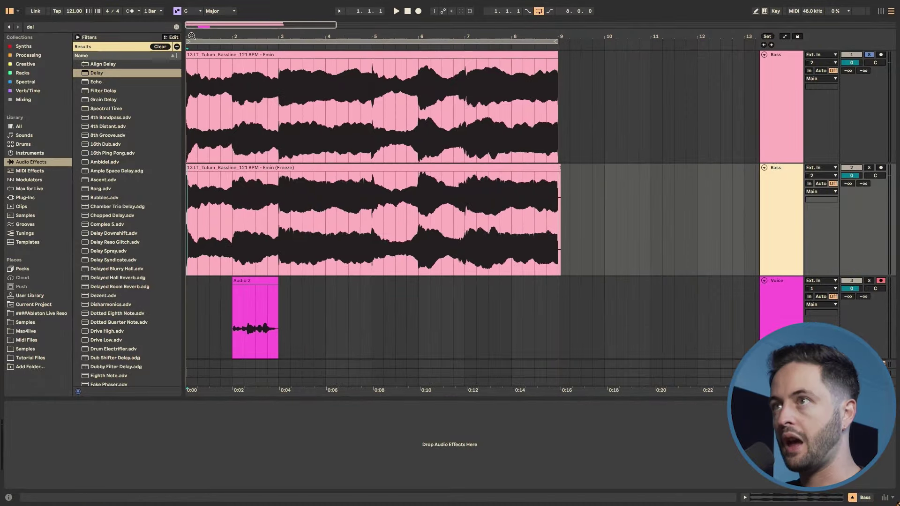
{"action": "left_click_drag", "start_coordinate": [197, 37], "coordinate": [291, 77]}
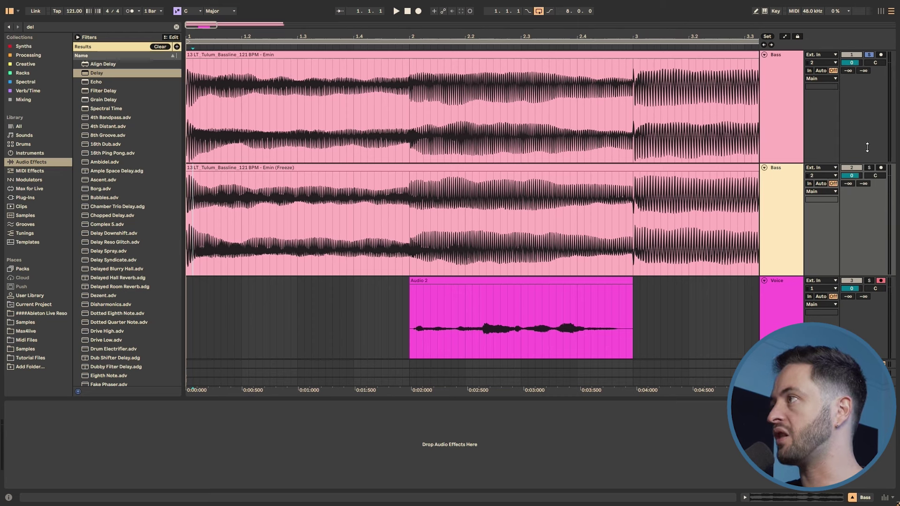
{"action": "left_click", "coordinate": [317, 94]}
Step: Play the Bass tracks, soloing the frozen second Bass, then unsolo and replay both together
{"action": "key", "text": "space"}
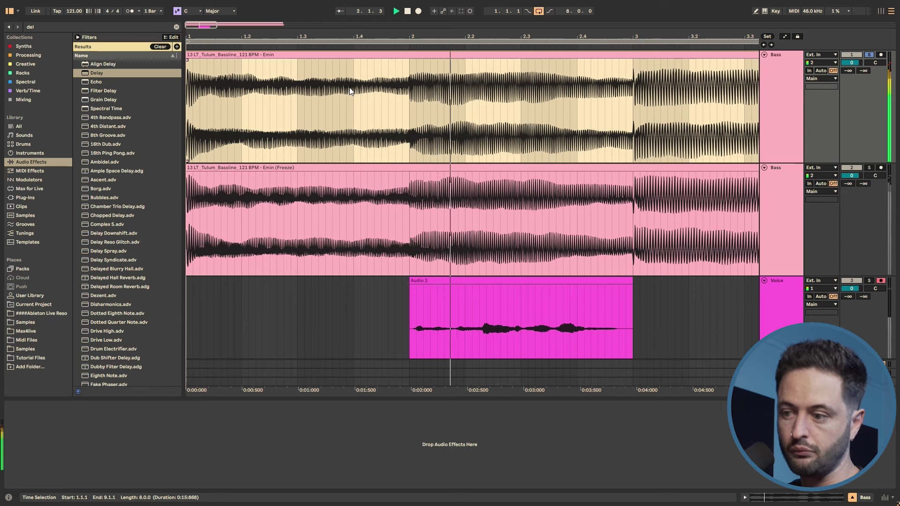
{"action": "left_click", "coordinate": [869, 167]}
{"action": "left_click", "coordinate": [680, 192]}
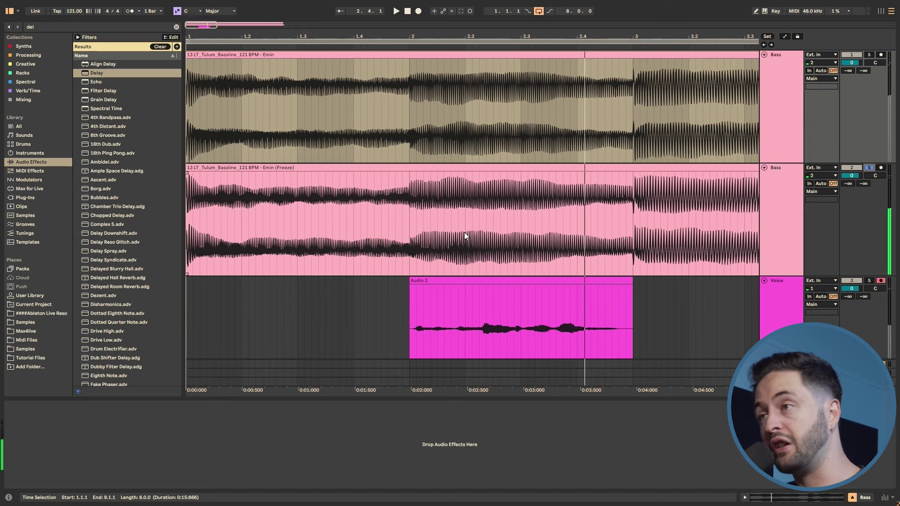
{"action": "left_click", "coordinate": [872, 167]}
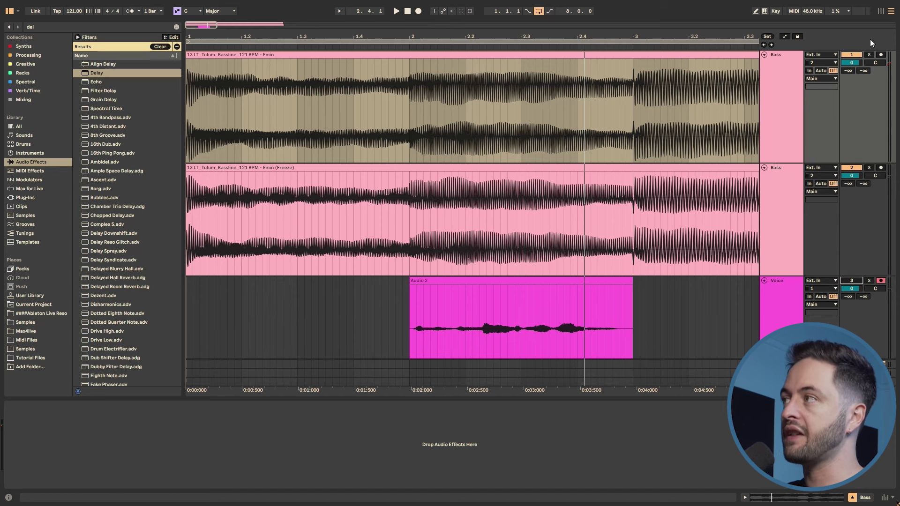
{"action": "key", "text": "space"}
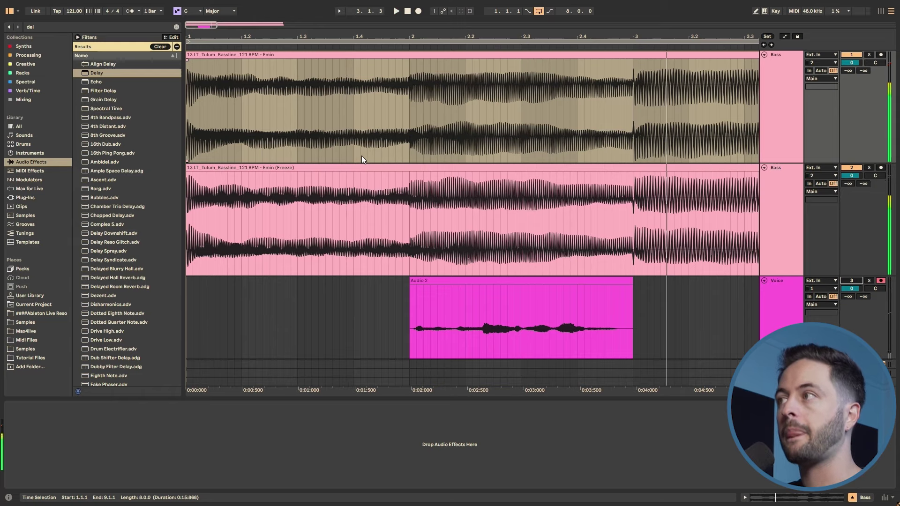
Step: Zoom tightly into both Bass waveforms to compare their individual cycles
{"action": "key", "text": "plus"}
{"action": "key", "text": "plus"}
{"action": "key", "text": "plus"}
{"action": "key", "text": "plus"}
{"action": "key", "text": "plus"}
{"action": "key", "text": "plus"}
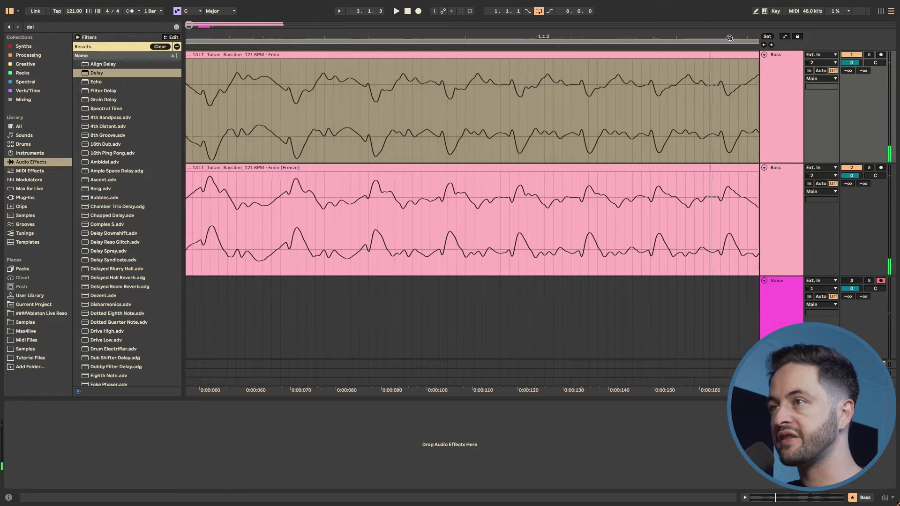
{"action": "key", "text": "plus"}
{"action": "key", "text": "plus"}
{"action": "key", "text": "plus"}
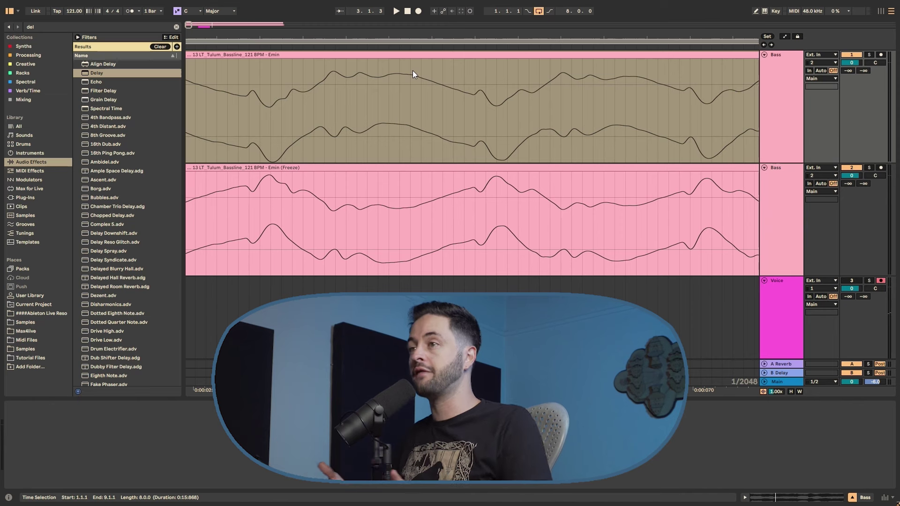
{"action": "left_click", "coordinate": [441, 42]}
{"action": "key", "text": "minus"}
{"action": "key", "text": "minus"}
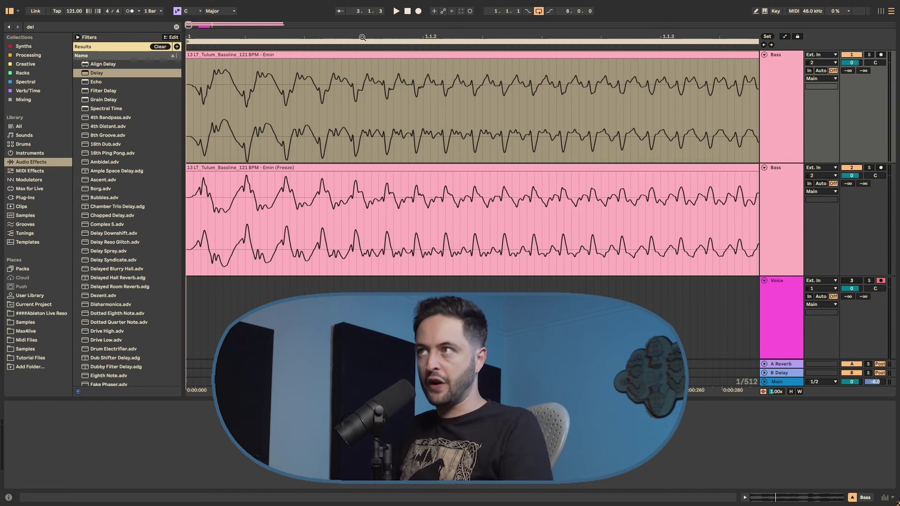
Step: Zoom back out to bars 1–3.3 and scroll down to reveal the Voice track's Audio 2 clip
{"action": "scroll", "coordinate": [222, 39], "scroll_direction": "down", "scroll_amount": 5}
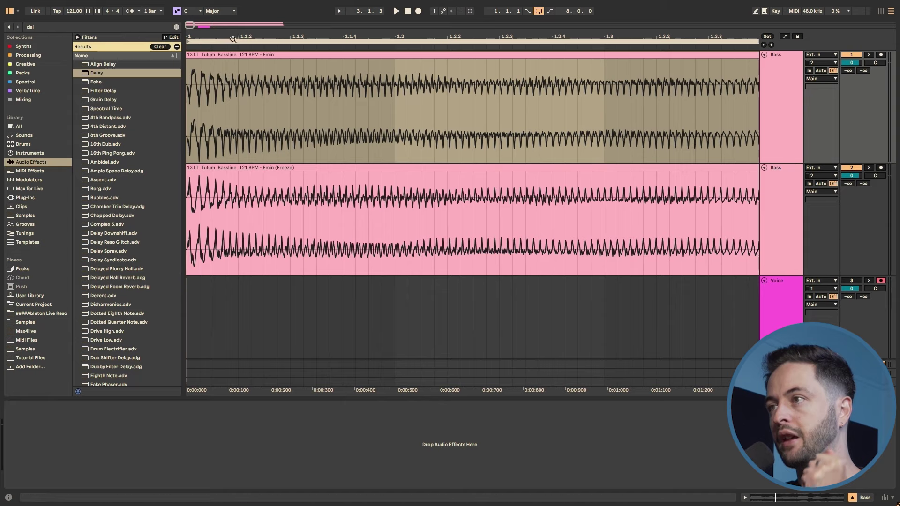
{"action": "scroll", "coordinate": [314, 194], "scroll_direction": "down", "scroll_amount": 2}
{"action": "scroll", "coordinate": [498, 169], "scroll_direction": "down", "scroll_amount": 3}
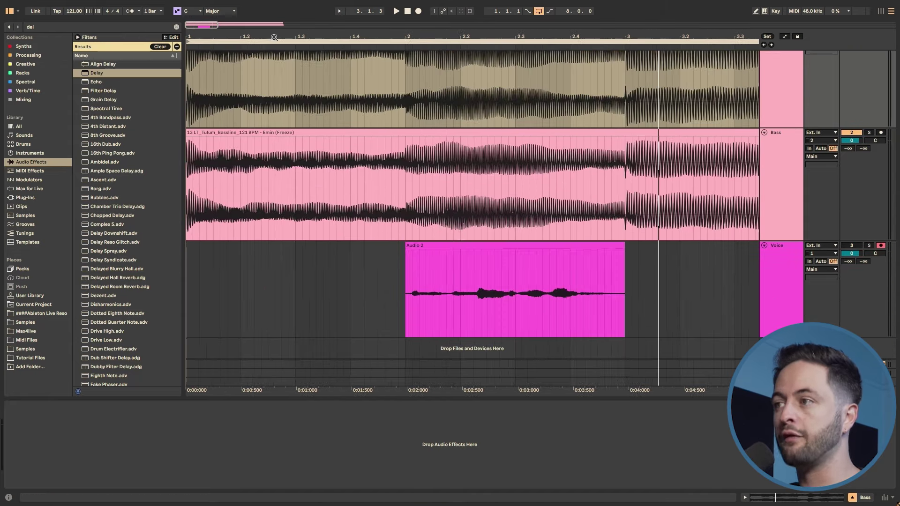
Step: Compare Audio 2 with the Voice Delay bypassed and active, then show its Right Time automation lane
{"action": "left_click", "coordinate": [488, 249]}
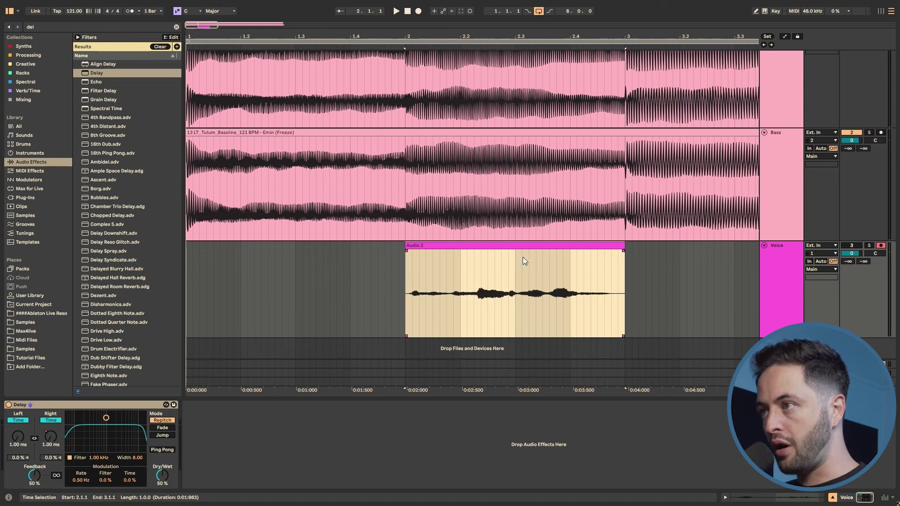
{"action": "left_click", "coordinate": [9, 405]}
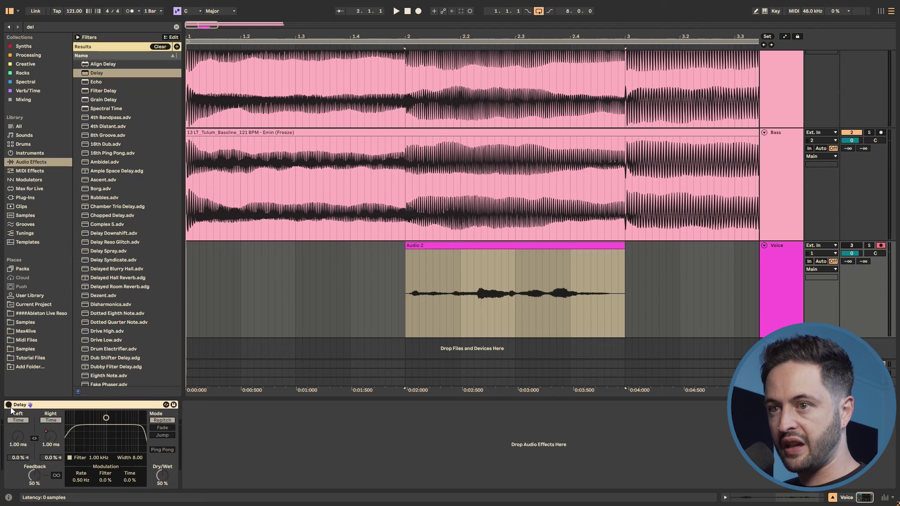
{"action": "left_click", "coordinate": [580, 246]}
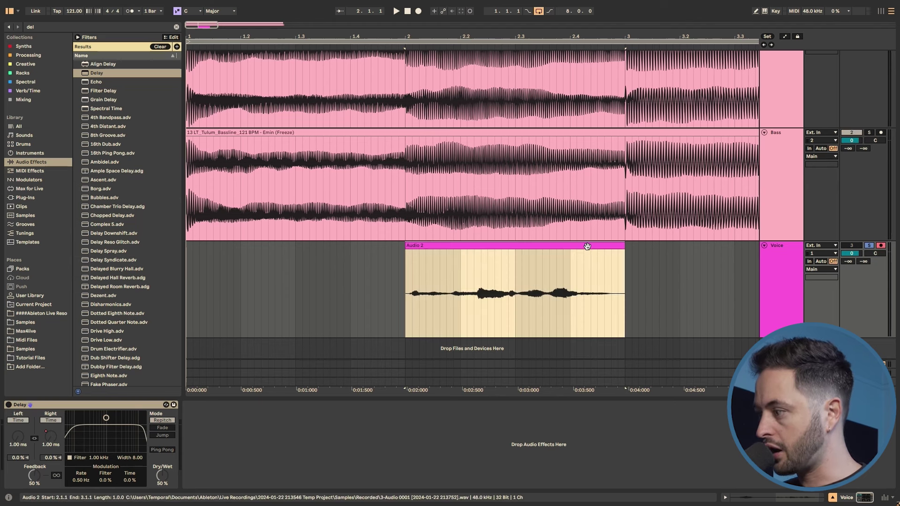
{"action": "key", "text": "space"}
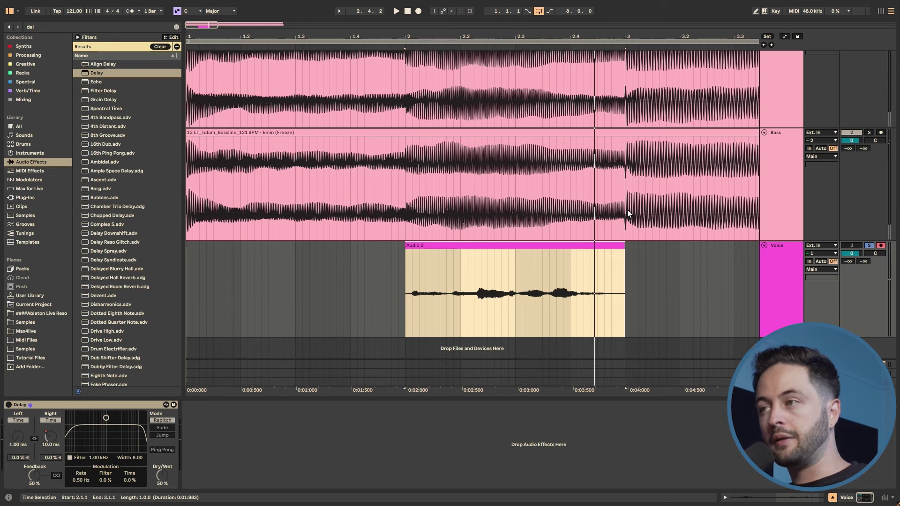
{"action": "left_click", "coordinate": [7, 406]}
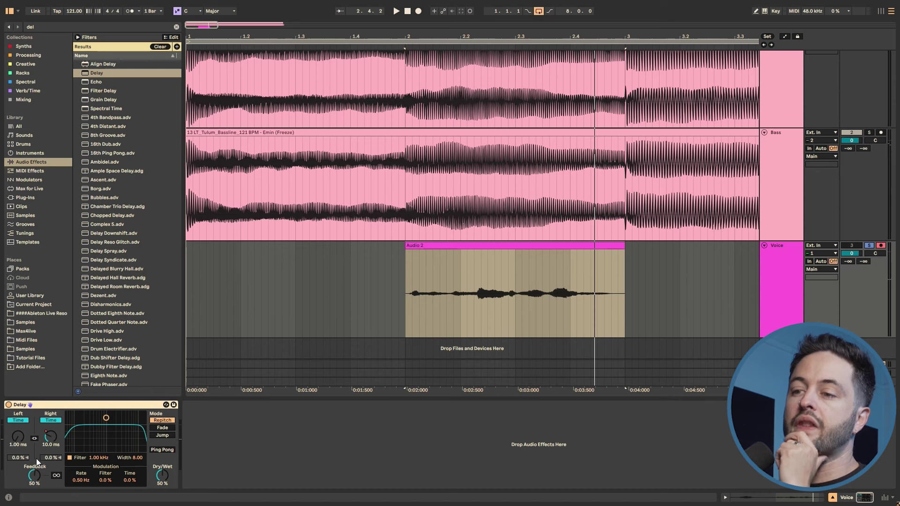
{"action": "right_click", "coordinate": [49, 451]}
{"action": "left_click", "coordinate": [115, 364]}
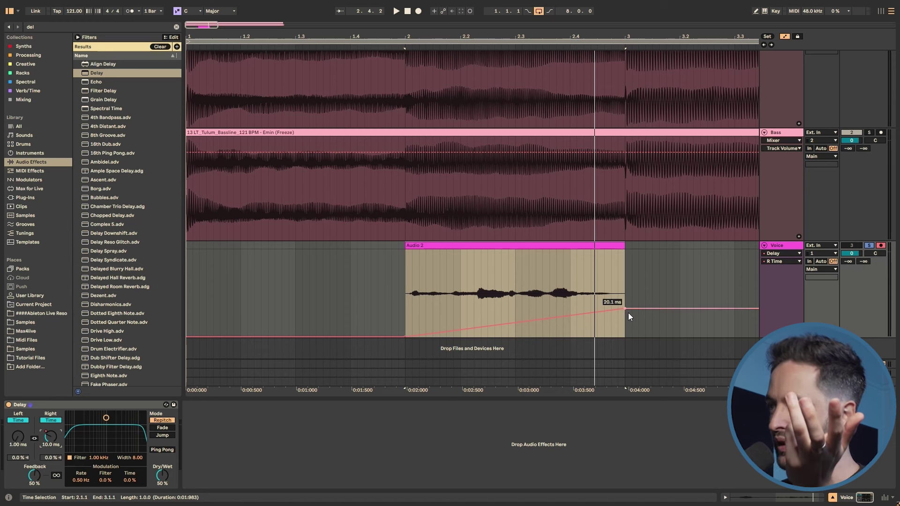
Step: Pull the R Time automation ramp end down to about 2 ms and play Audio 2 through the Delay
{"action": "left_click_drag", "start_coordinate": [625, 308], "coordinate": [590, 318]}
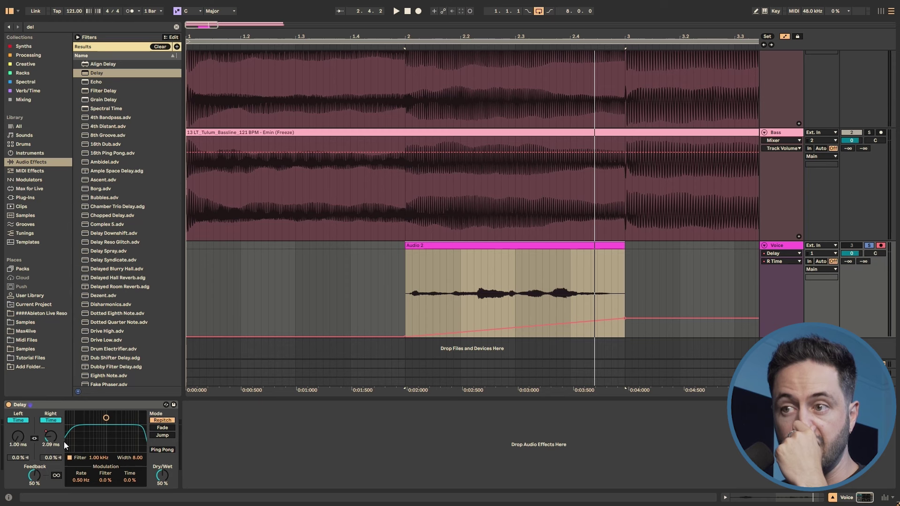
{"action": "mouse_move", "coordinate": [619, 321]}
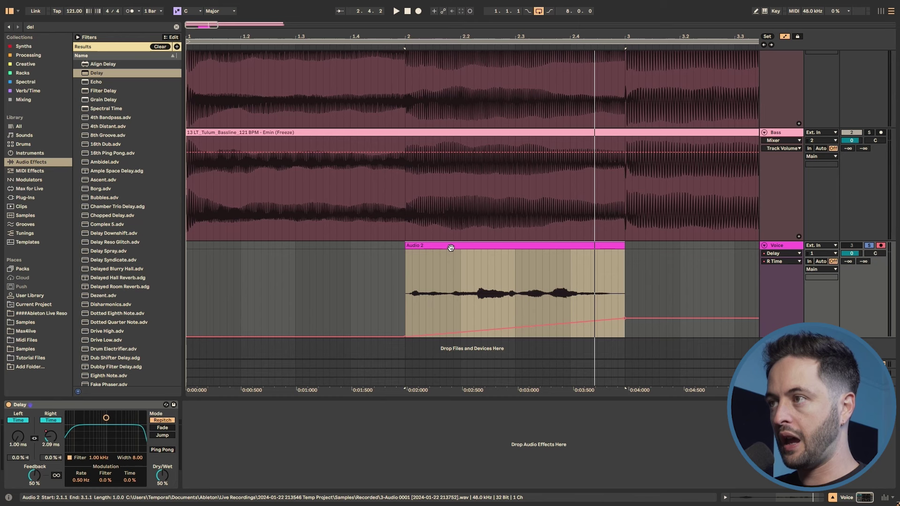
{"action": "key", "text": "space"}
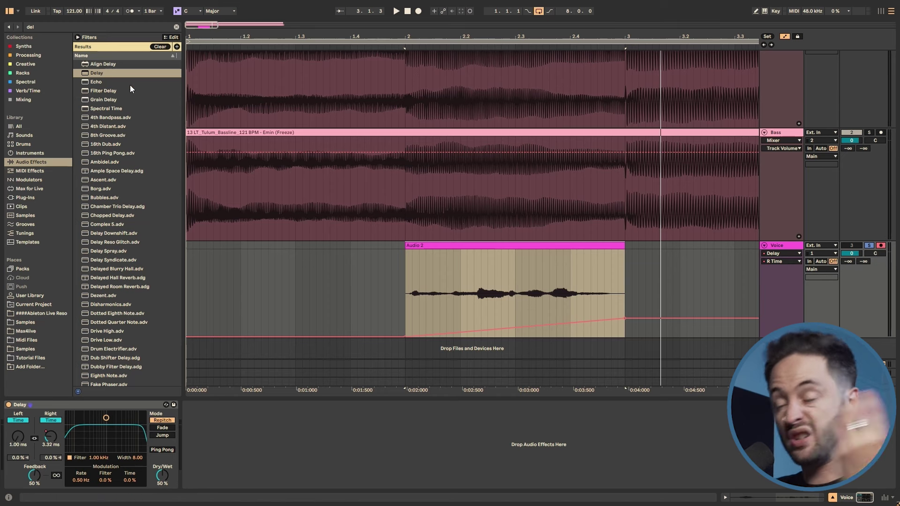
Step: Search the browser for 'uti' and load Utility after the Delay on the Voice track
{"action": "key", "text": "ctrl+f"}
{"action": "type", "text": "uti"}
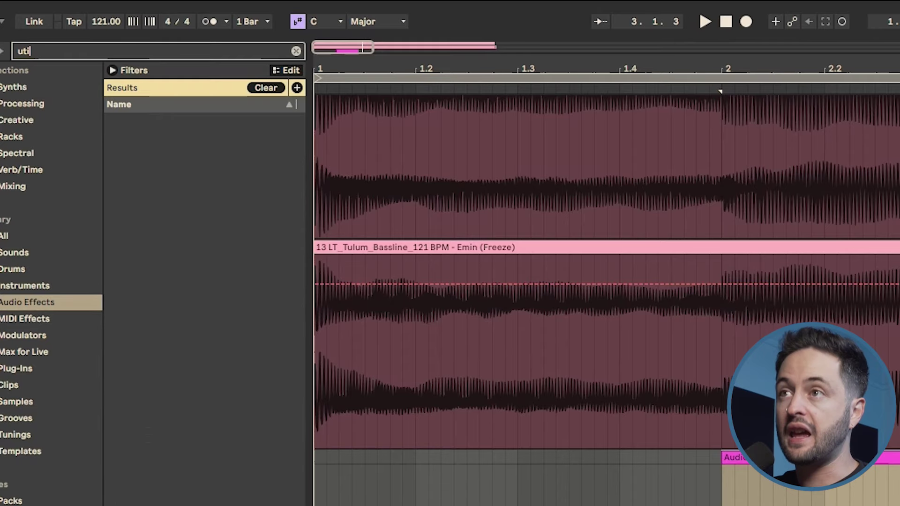
{"action": "double_click", "coordinate": [157, 186]}
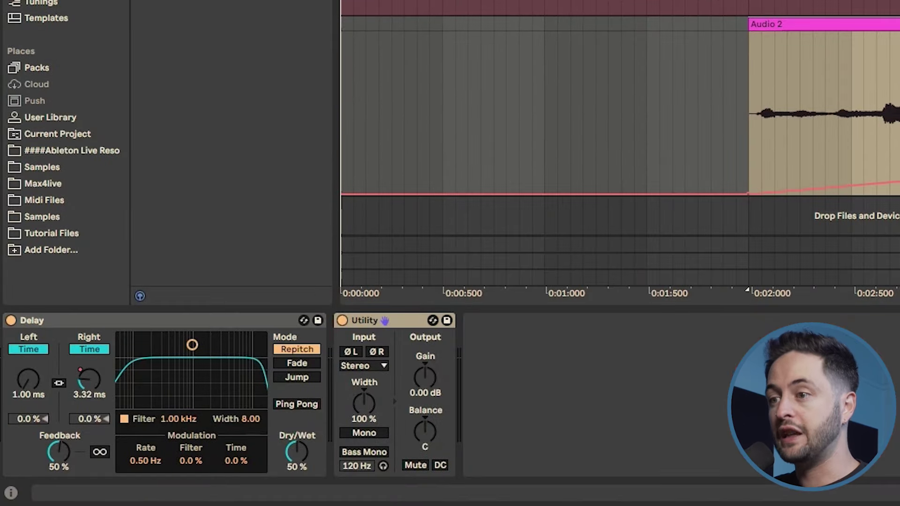
Step: Switch Utility's Mono on, comparing off and on, then play the Audio 2 clip in mono
{"action": "left_click", "coordinate": [364, 433]}
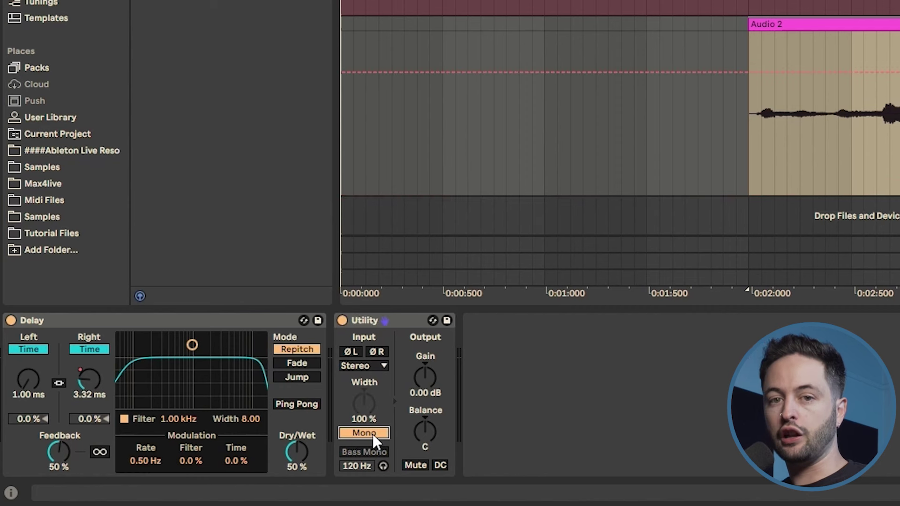
{"action": "left_click", "coordinate": [378, 435]}
{"action": "left_click", "coordinate": [377, 435]}
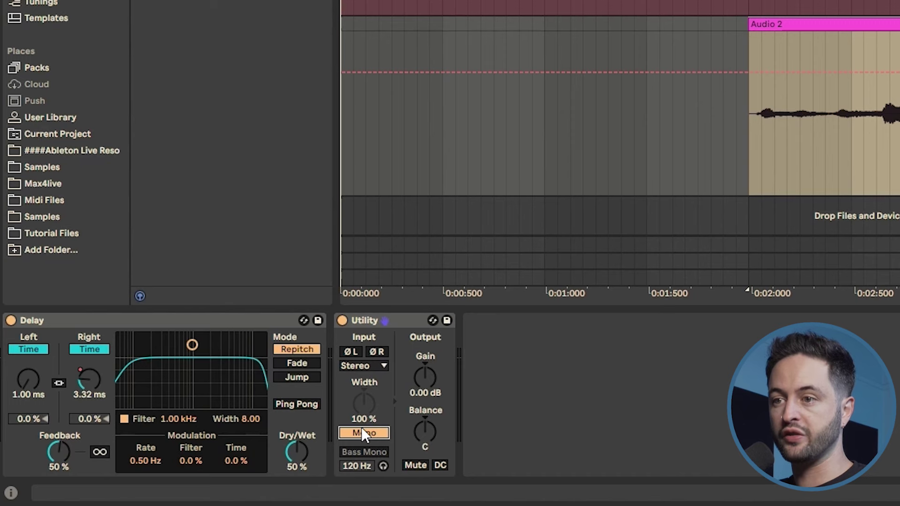
{"action": "left_click", "coordinate": [810, 135]}
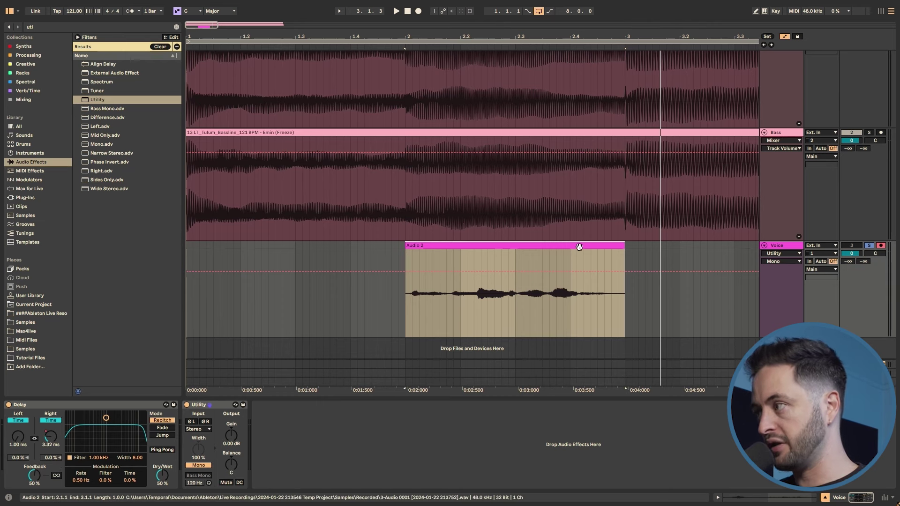
{"action": "key", "text": "space"}
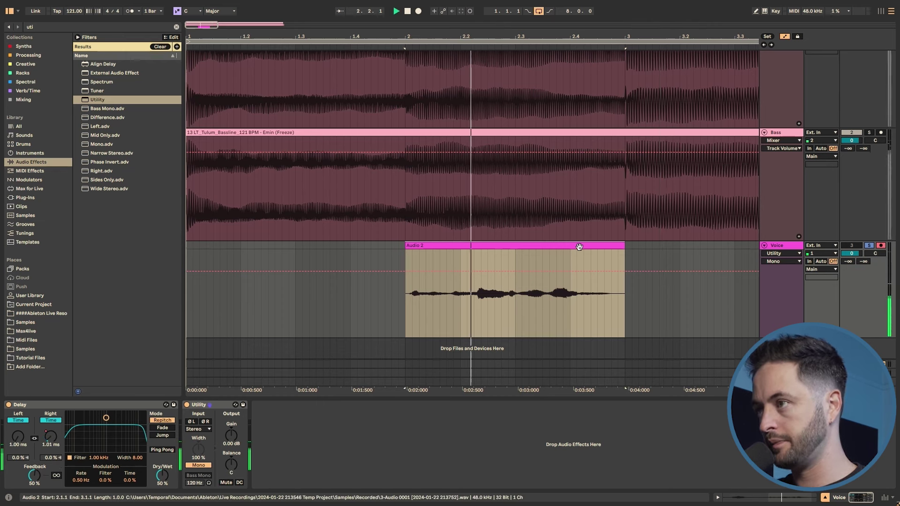
Step: Stop the mono vocal playback and clear the previous browser search
{"action": "key", "text": "space"}
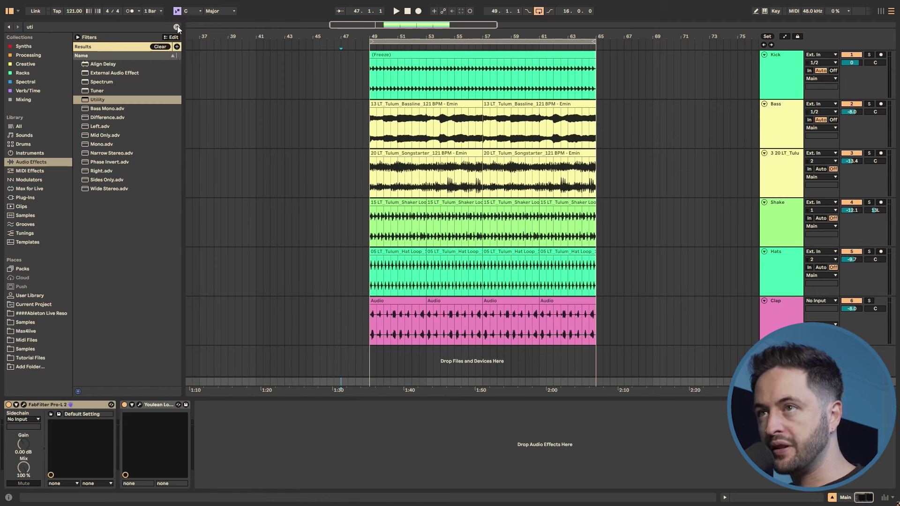
{"action": "left_click", "coordinate": [177, 27]}
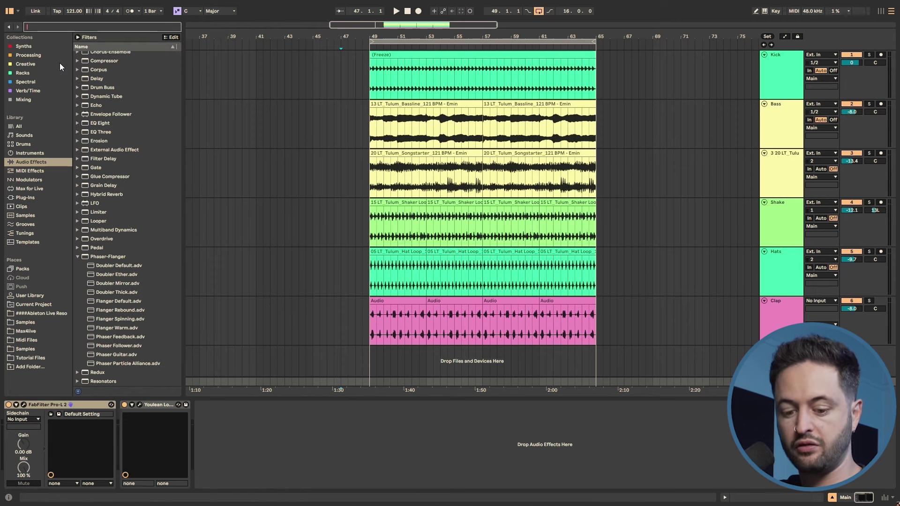
Step: Search 'util' and add Utility to the end of the Main track's chain after Youlean
{"action": "type", "text": "util"}
{"action": "left_click", "coordinate": [97, 98]}
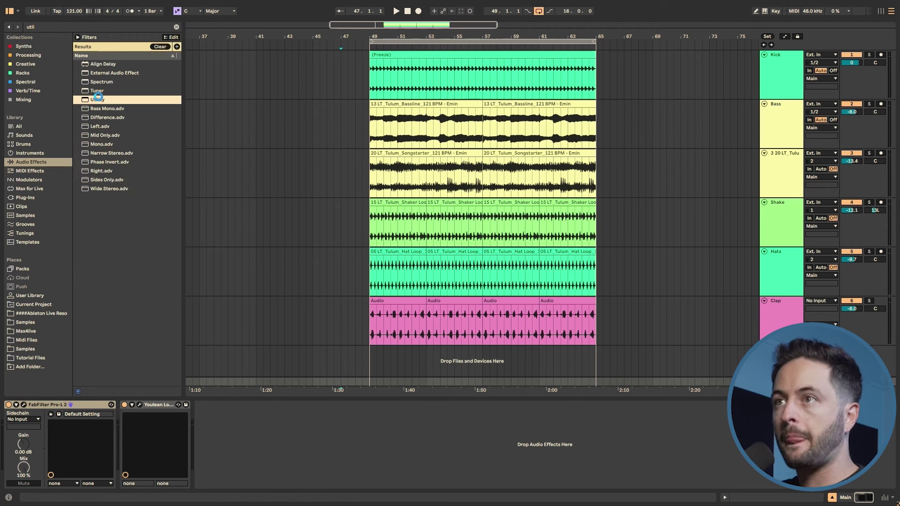
{"action": "left_click_drag", "start_coordinate": [97, 97], "coordinate": [239, 421]}
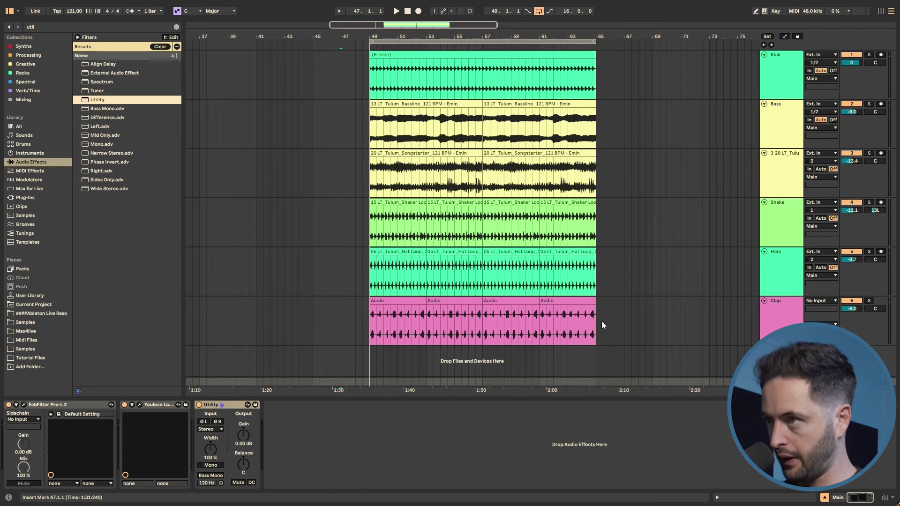
Step: Play the drums from the Clap clip at bar 49 and switch the Main Utility to Mono
{"action": "left_click", "coordinate": [406, 324]}
{"action": "key", "text": "space"}
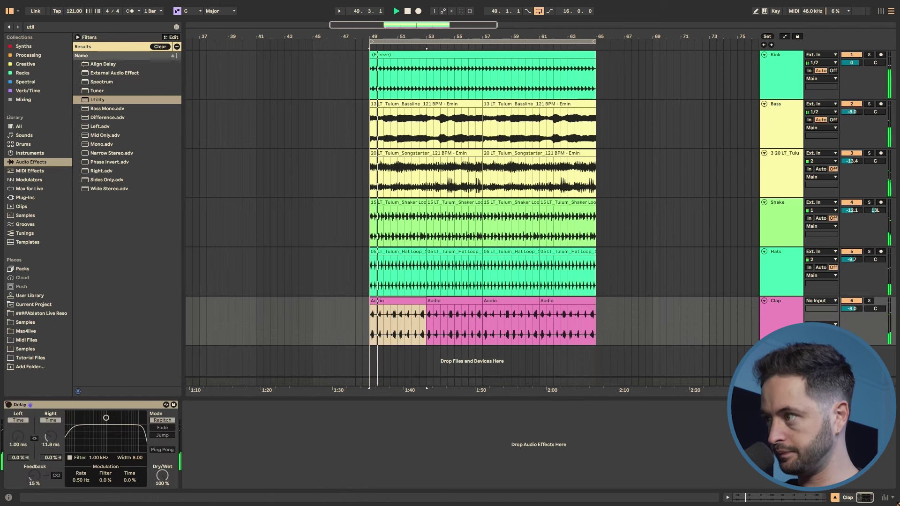
{"action": "key", "text": "Down"}
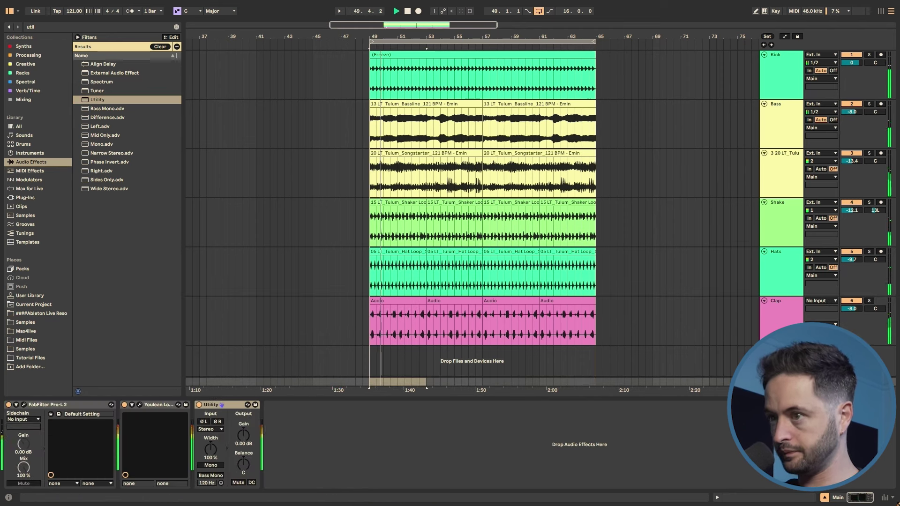
{"action": "left_click", "coordinate": [211, 465]}
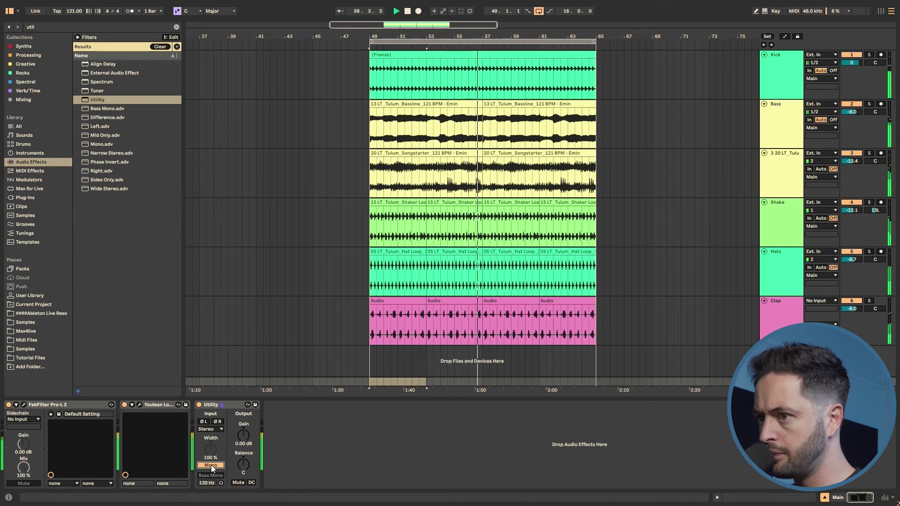
{"action": "left_click", "coordinate": [211, 465]}
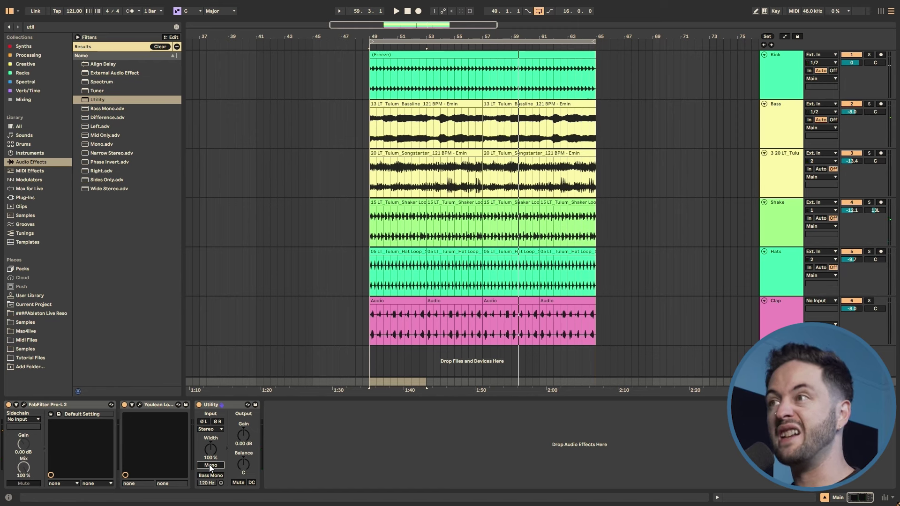
{"action": "left_click", "coordinate": [284, 314]}
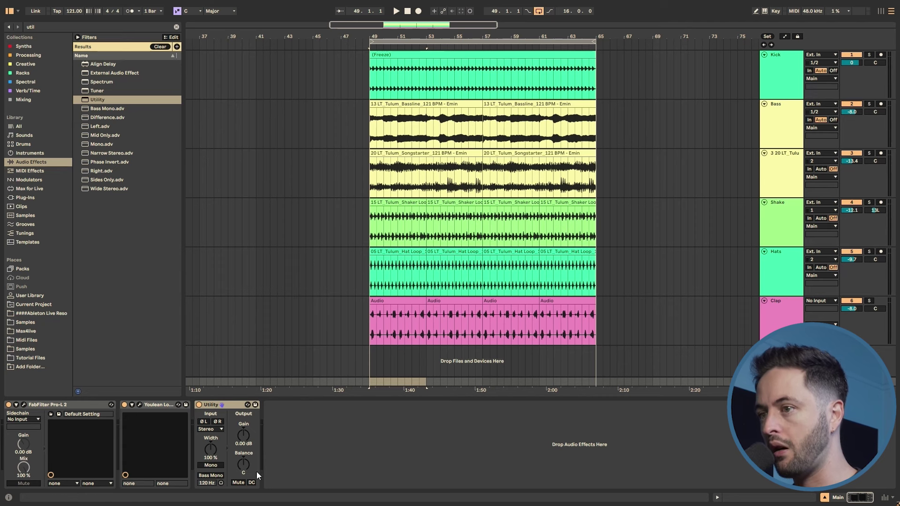
{"action": "left_click", "coordinate": [407, 304]}
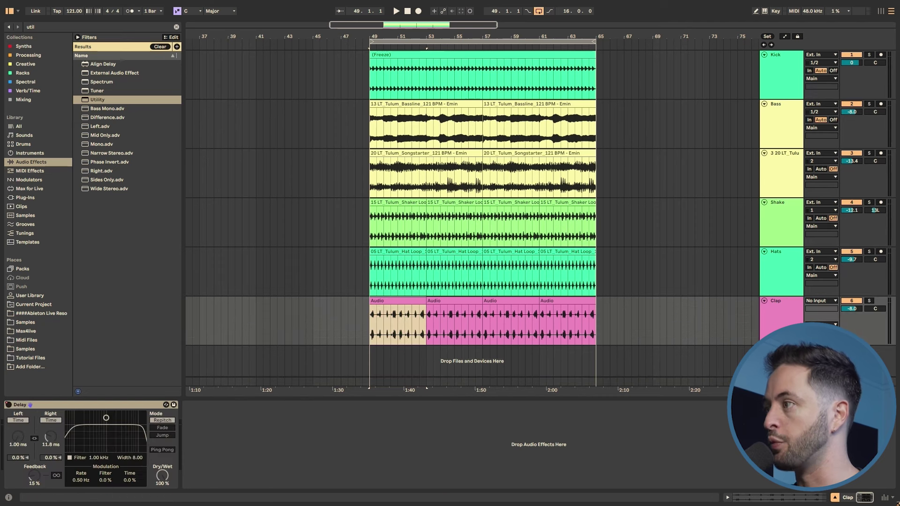
{"action": "key", "text": "space"}
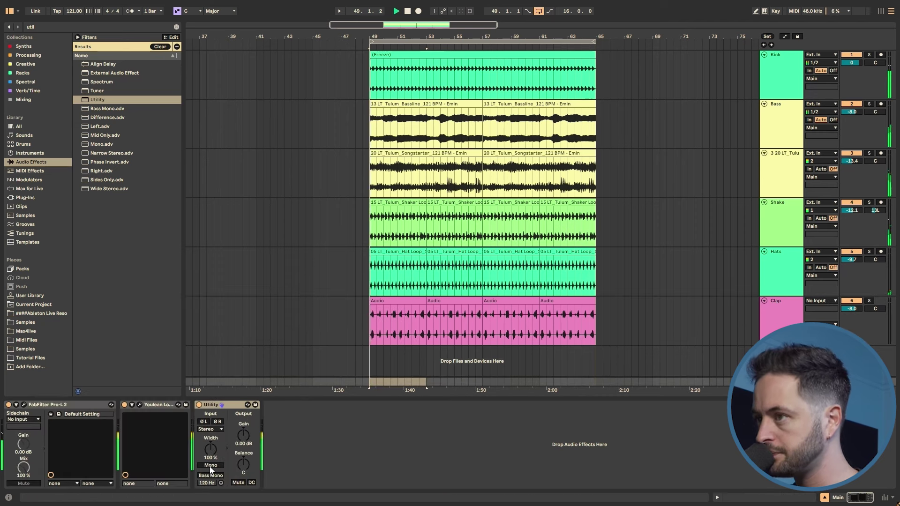
{"action": "left_click", "coordinate": [210, 465]}
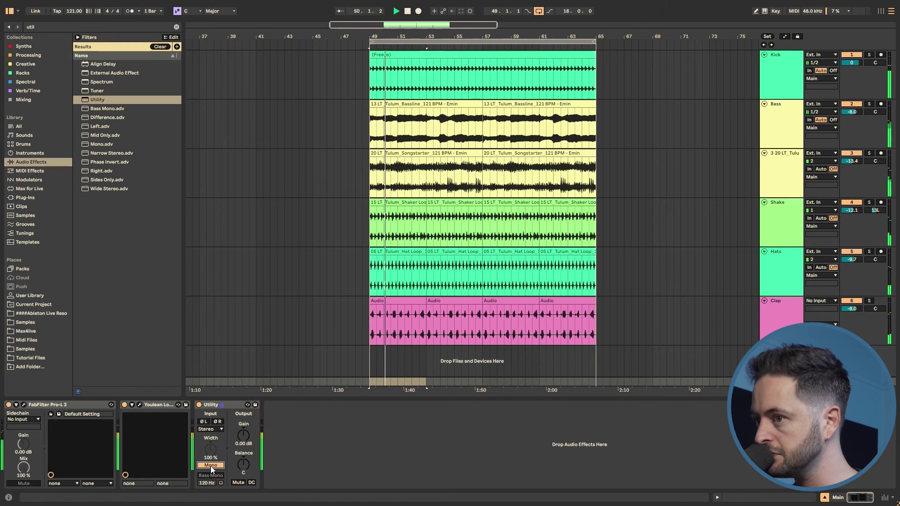
{"action": "left_click", "coordinate": [210, 466]}
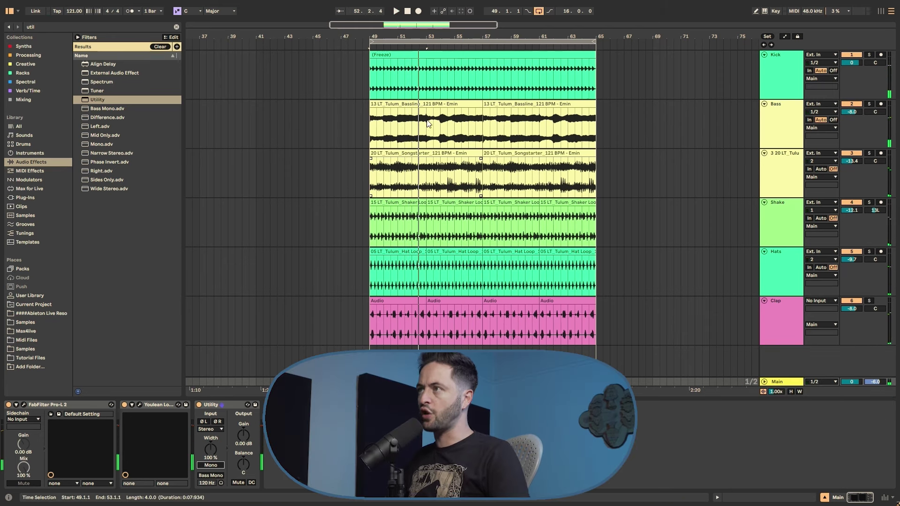
{"action": "left_click", "coordinate": [443, 104]}
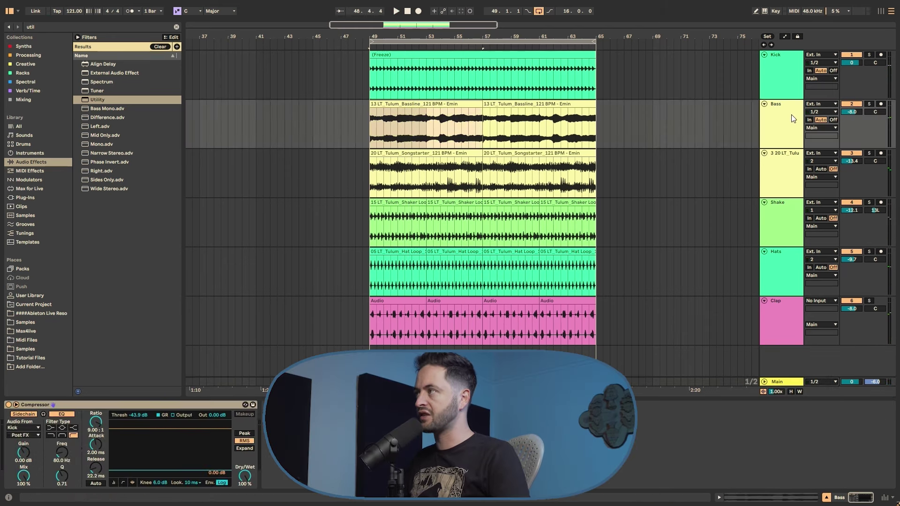
{"action": "left_click", "coordinate": [780, 317]}
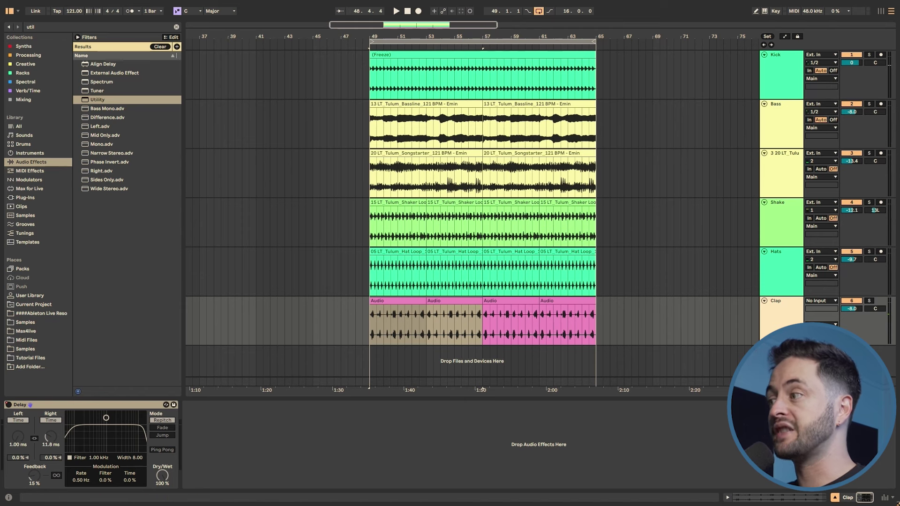
{"action": "key", "text": "Down"}
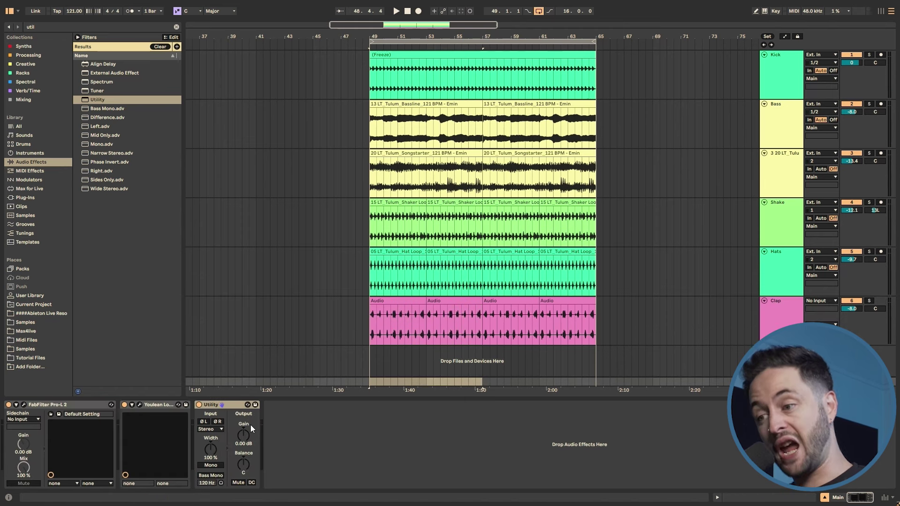